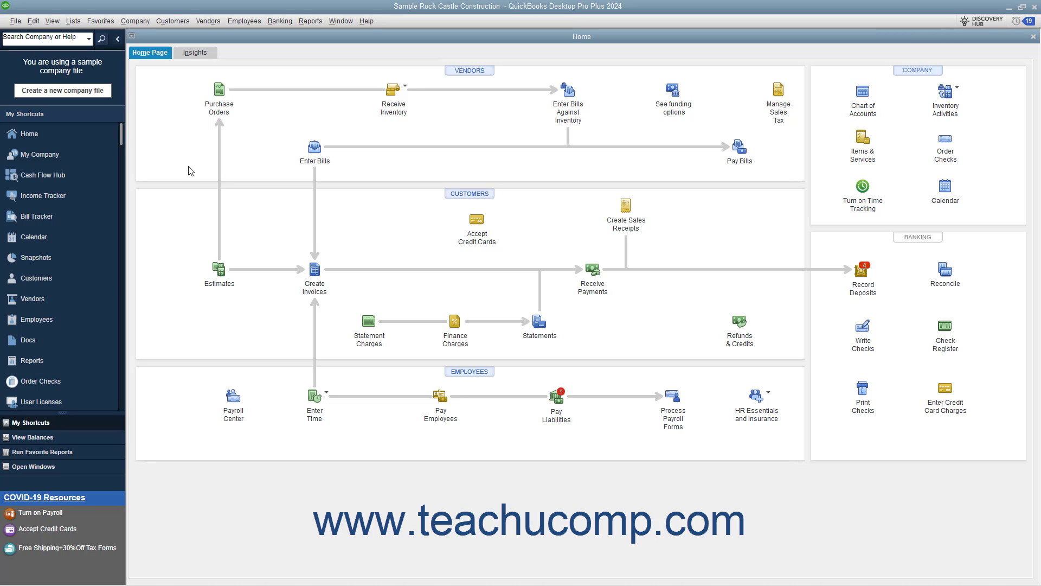
- Set mileage tracking to the Basic version in the company preferences for Time & Expenses and save the preferences
left_click(36, 23)
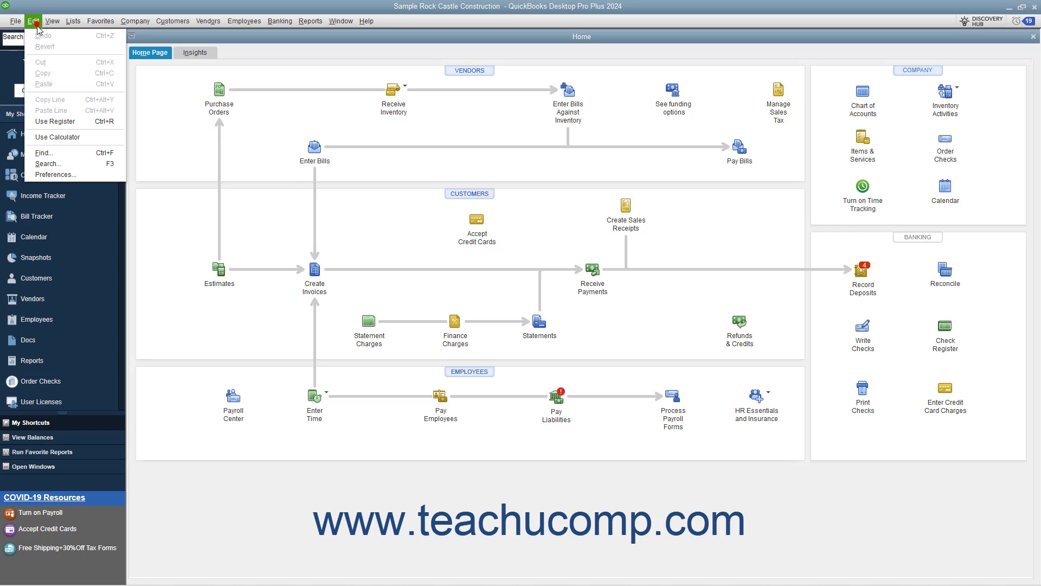
left_click(70, 174)
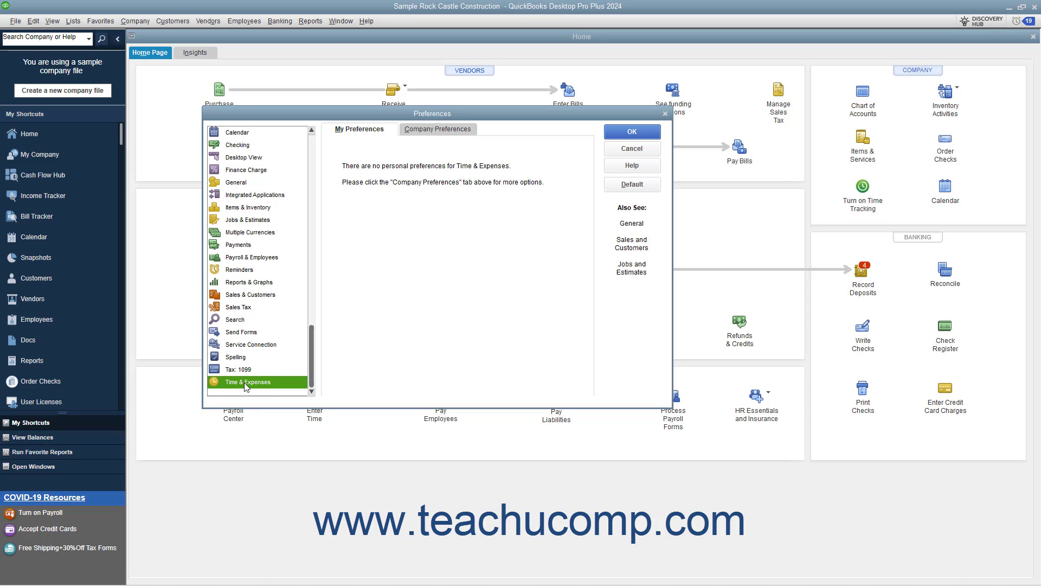
left_click(431, 135)
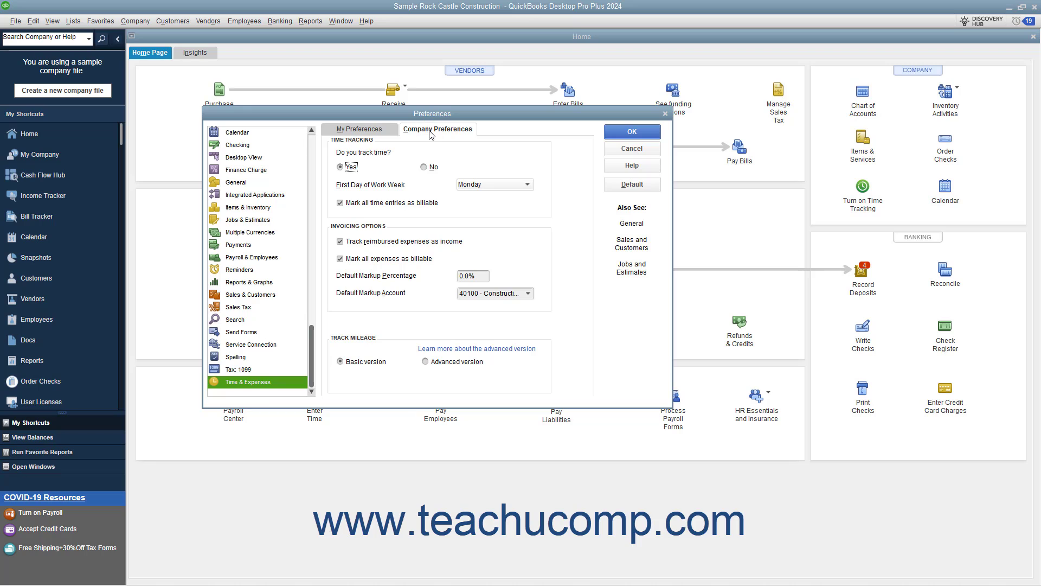
left_click(367, 363)
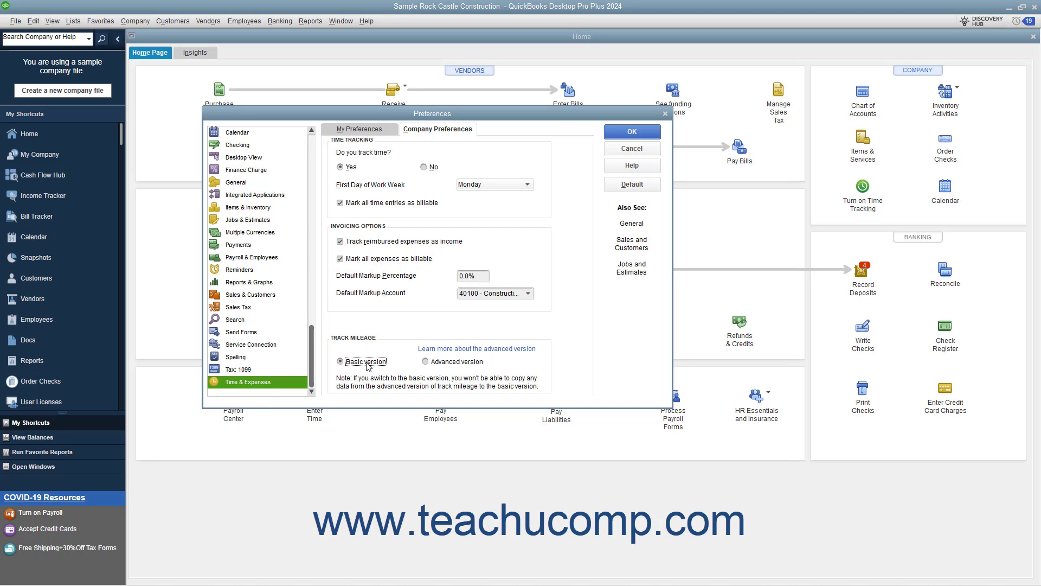
left_click(617, 135)
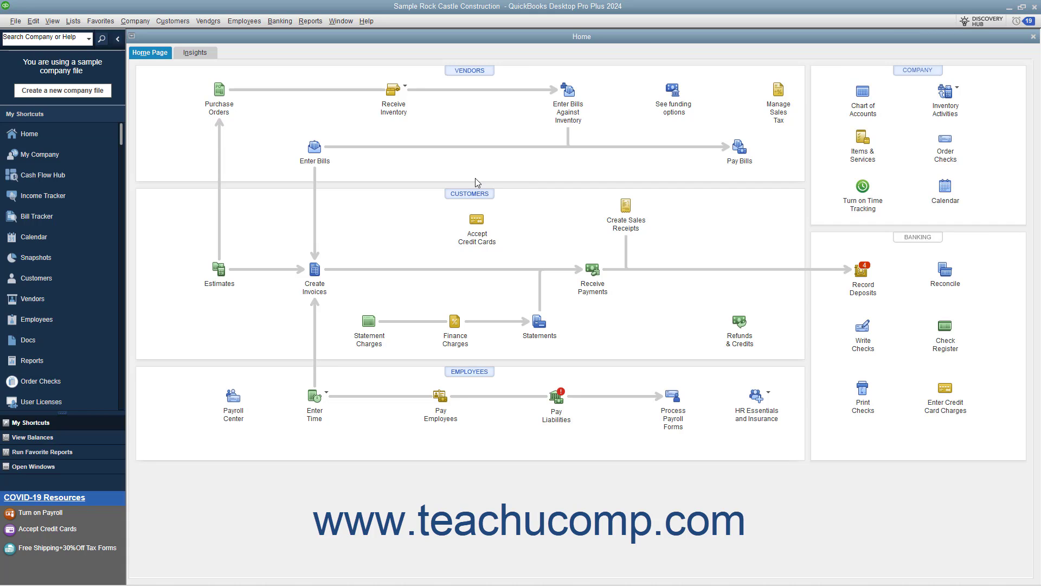
- Open the vehicle mileage entry form and review the effective dates and rates in the mileage rates table
left_click(135, 21)
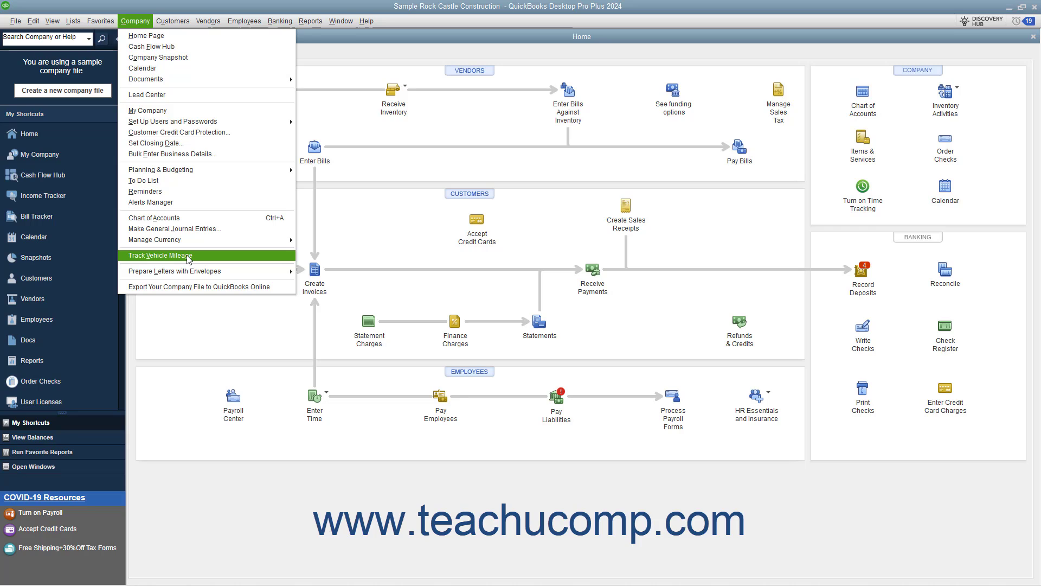
left_click(188, 256)
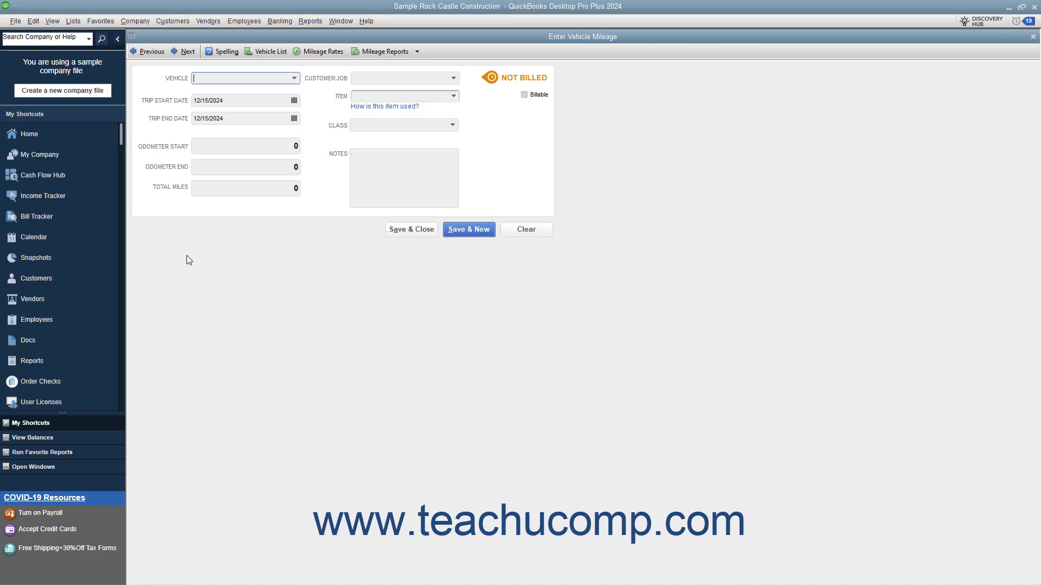
left_click(322, 52)
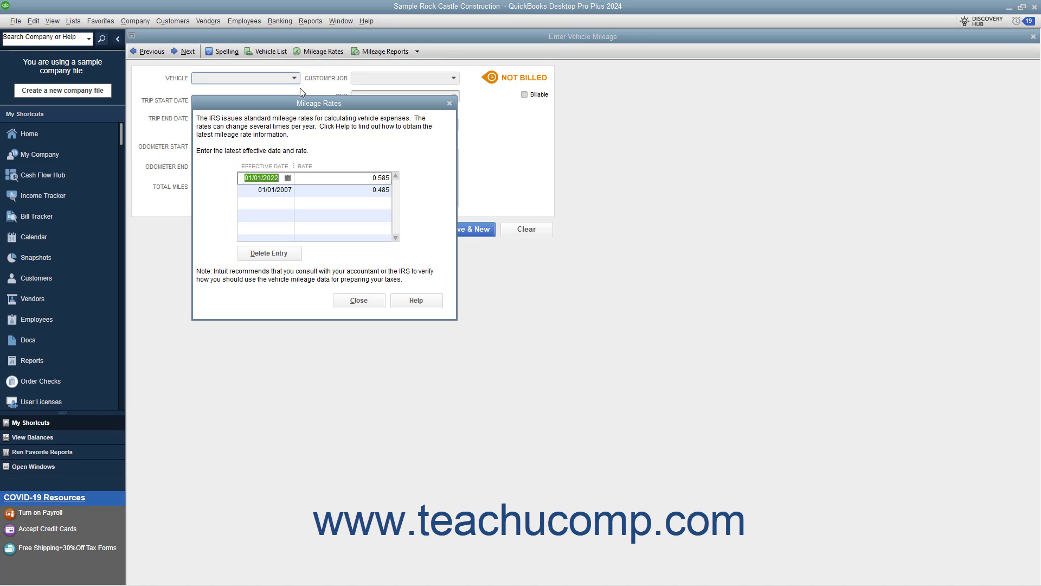
left_click(269, 205)
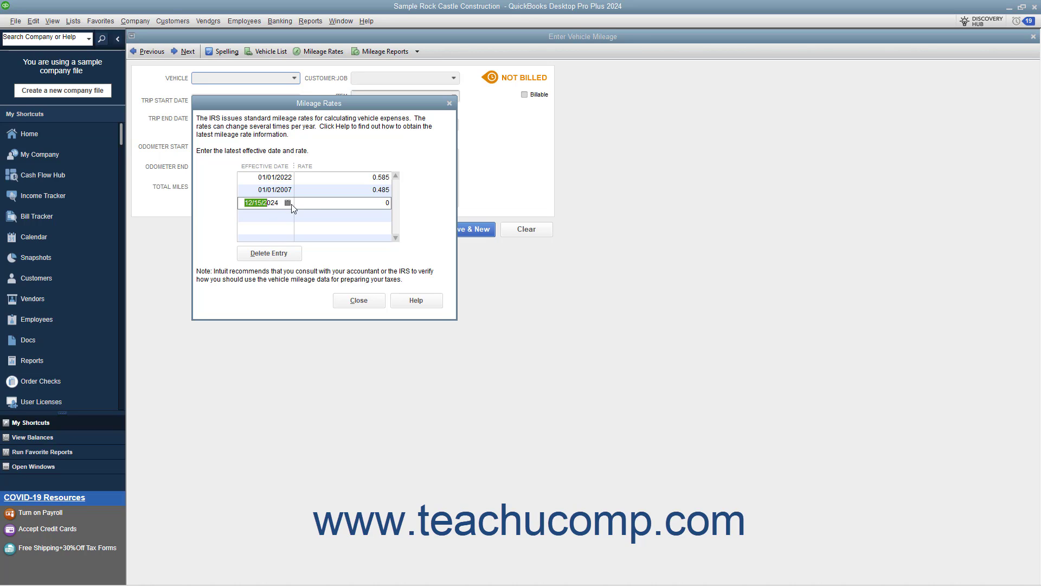
left_click(320, 204)
left_click(366, 298)
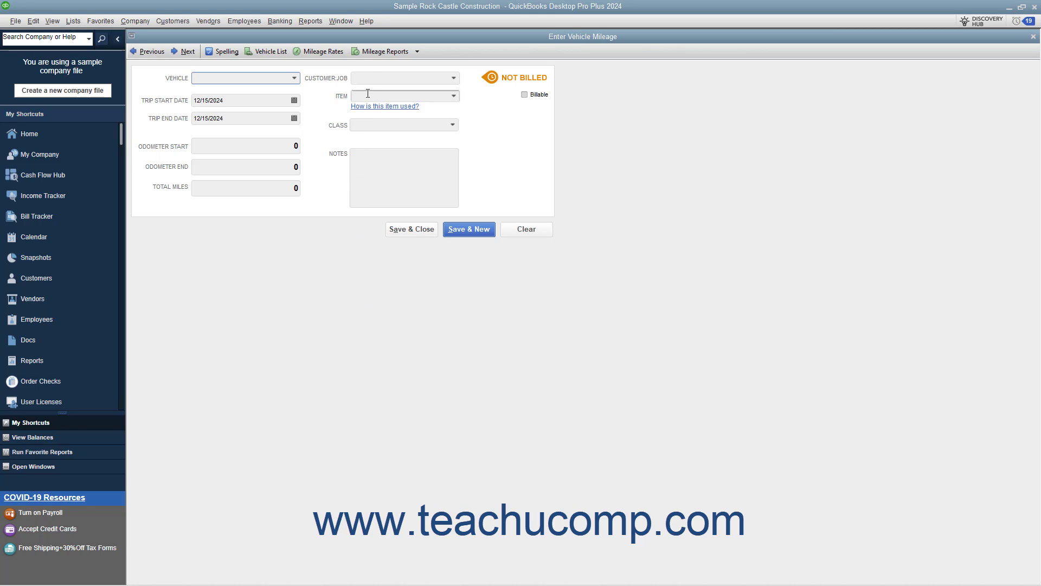
- Choose 2002 Ford Truck as the trip's vehicle and check the vehicle list before returning to the mileage form
left_click(295, 78)
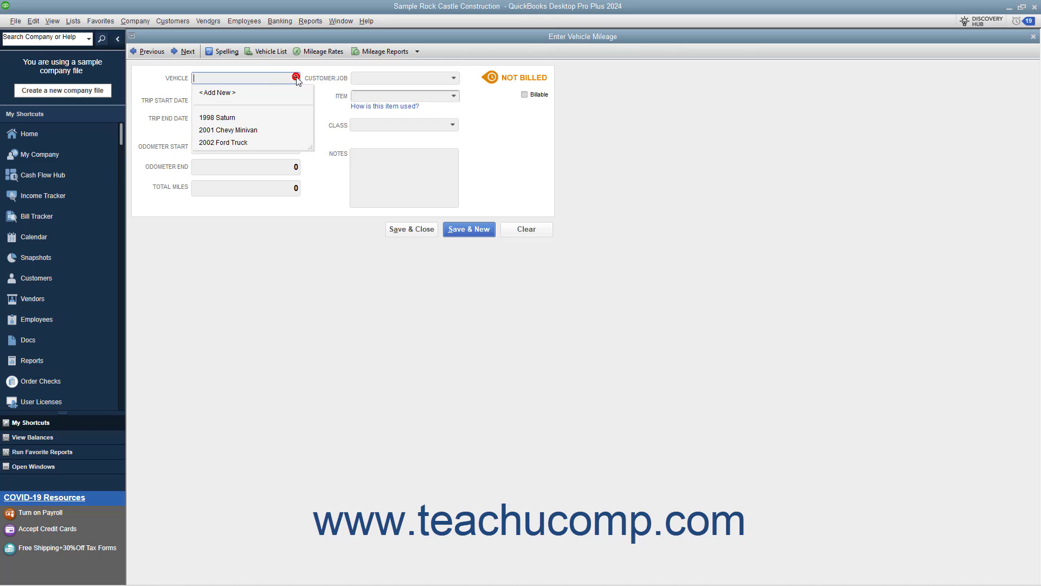
left_click(248, 143)
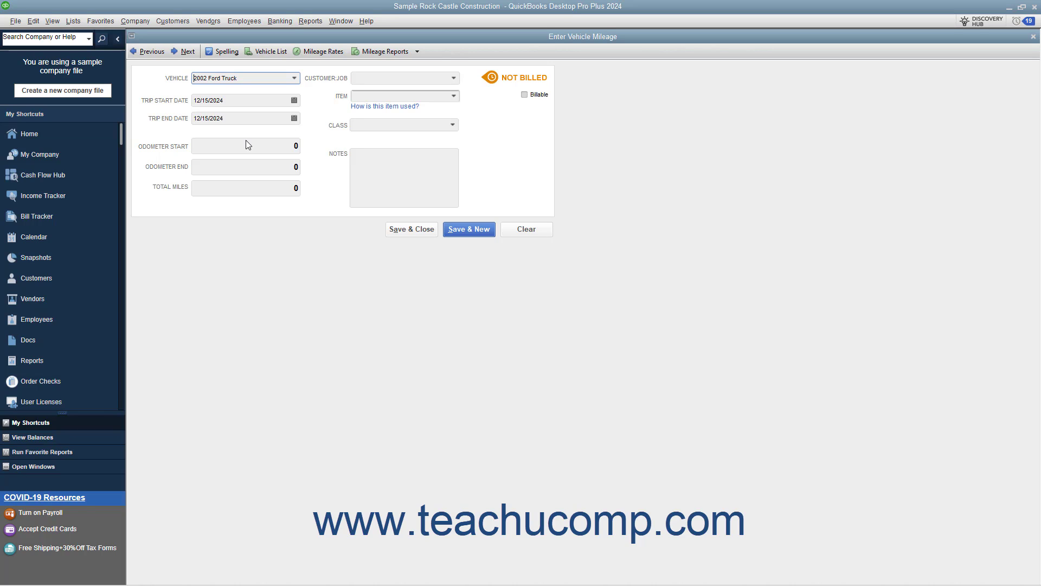
left_click(268, 51)
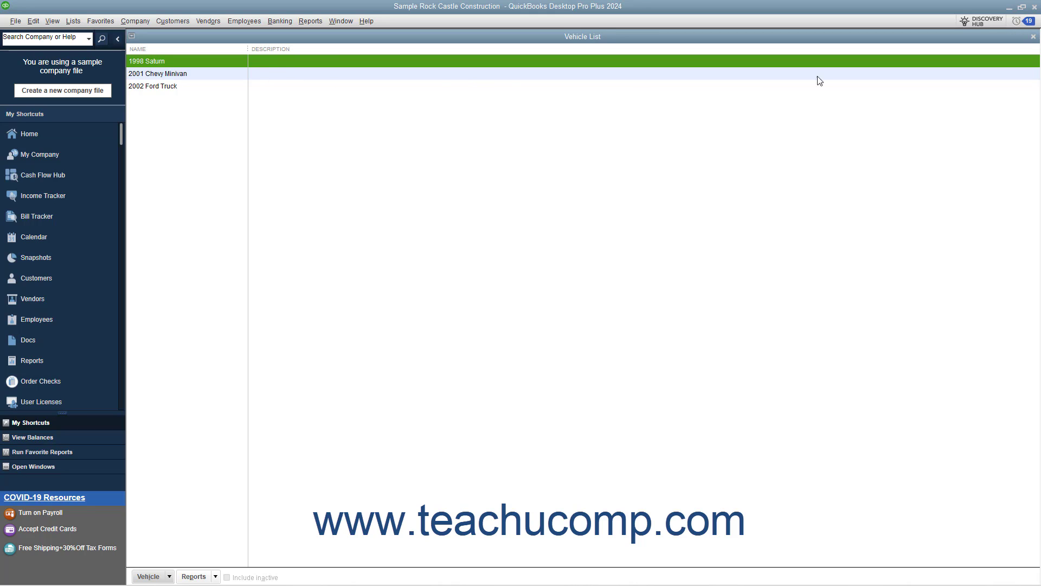
left_click(1033, 36)
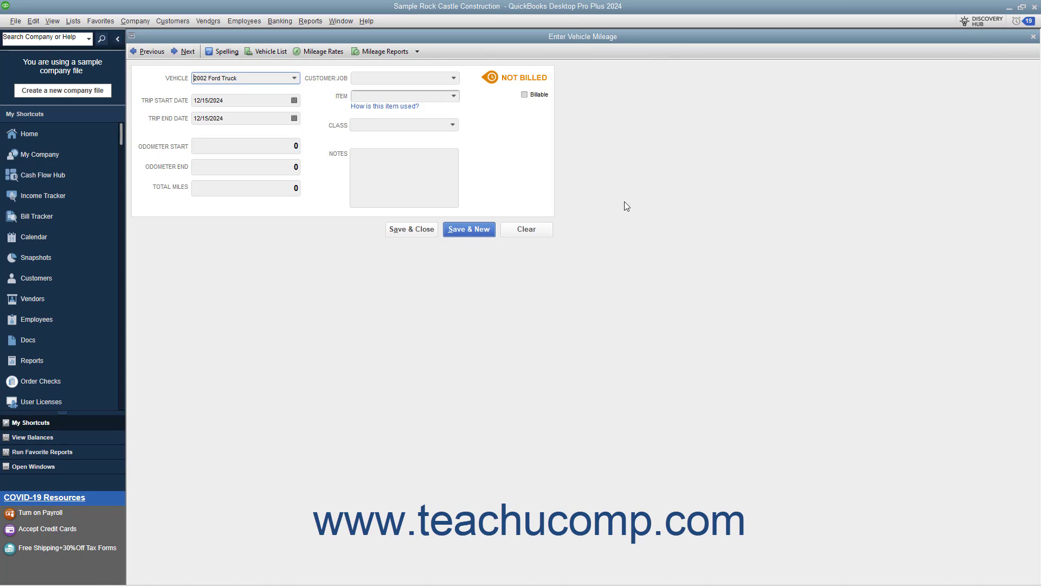
- Set both the trip start date and the trip end date to 12/09/2024
left_click(294, 100)
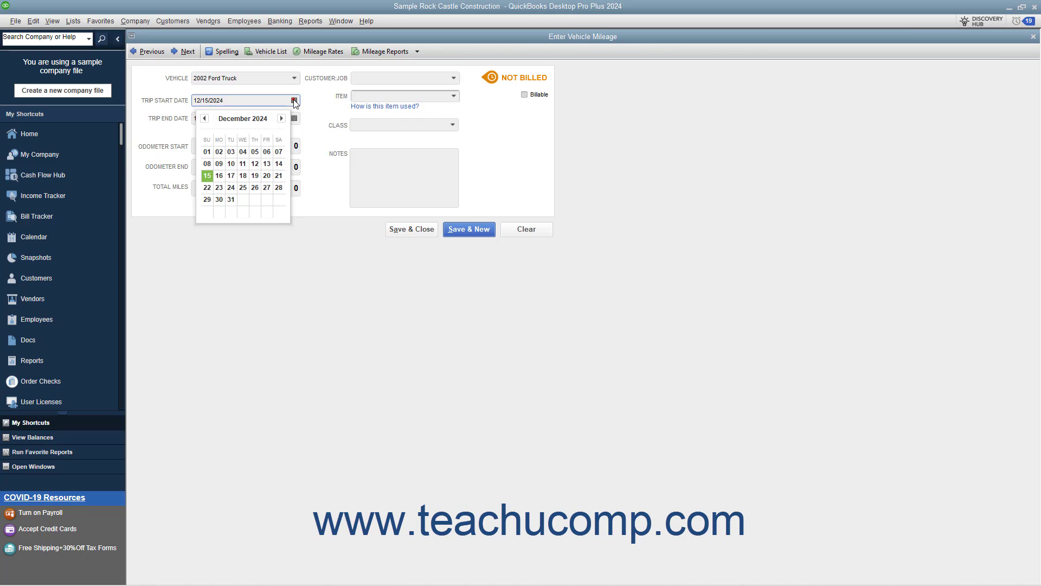
left_click(219, 164)
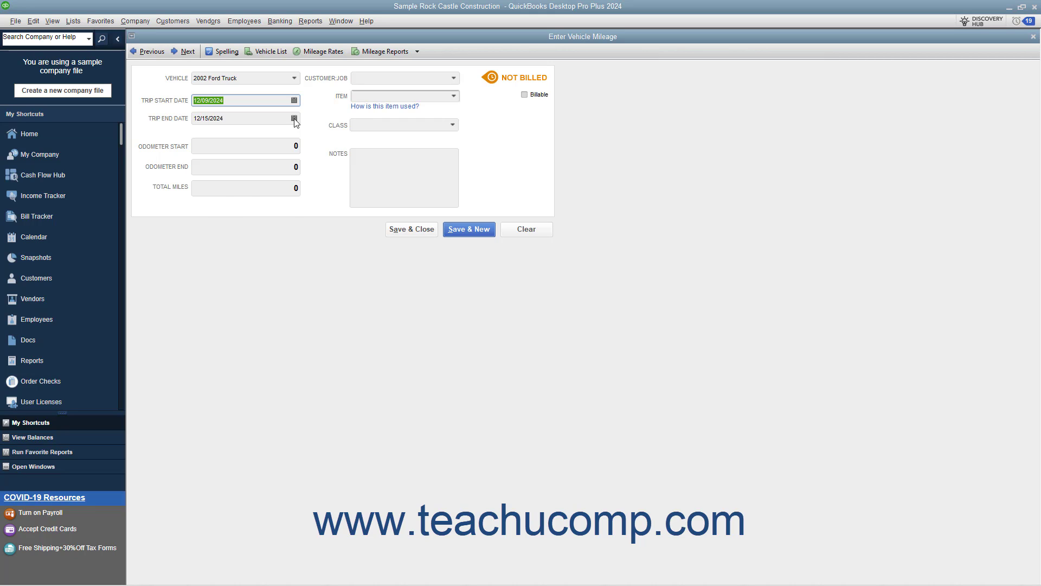
left_click(294, 118)
left_click(219, 182)
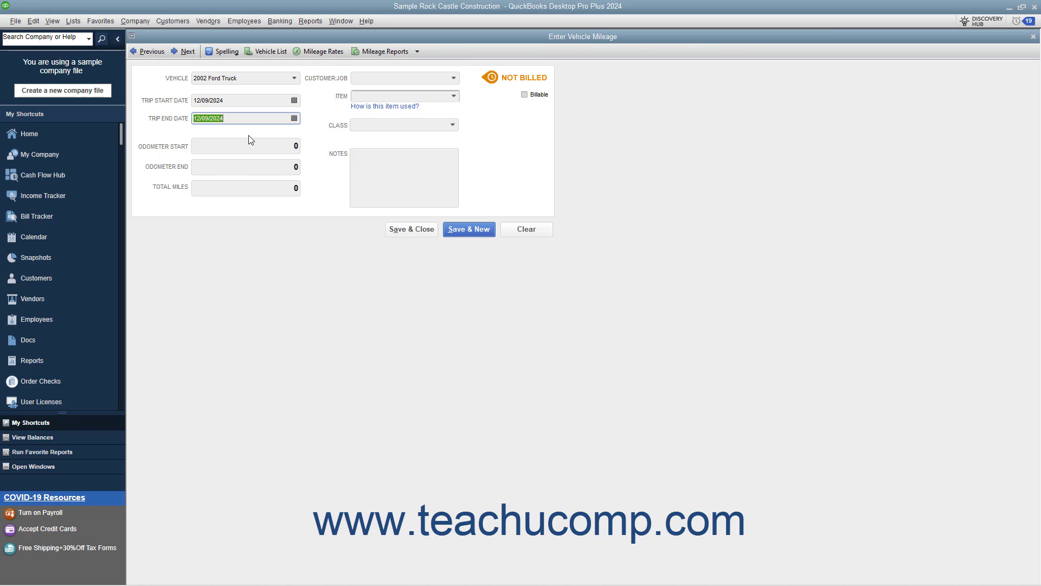
- Leave the odometer start and end readings unchanged and enter 48 as the trip's total miles
left_click(241, 148)
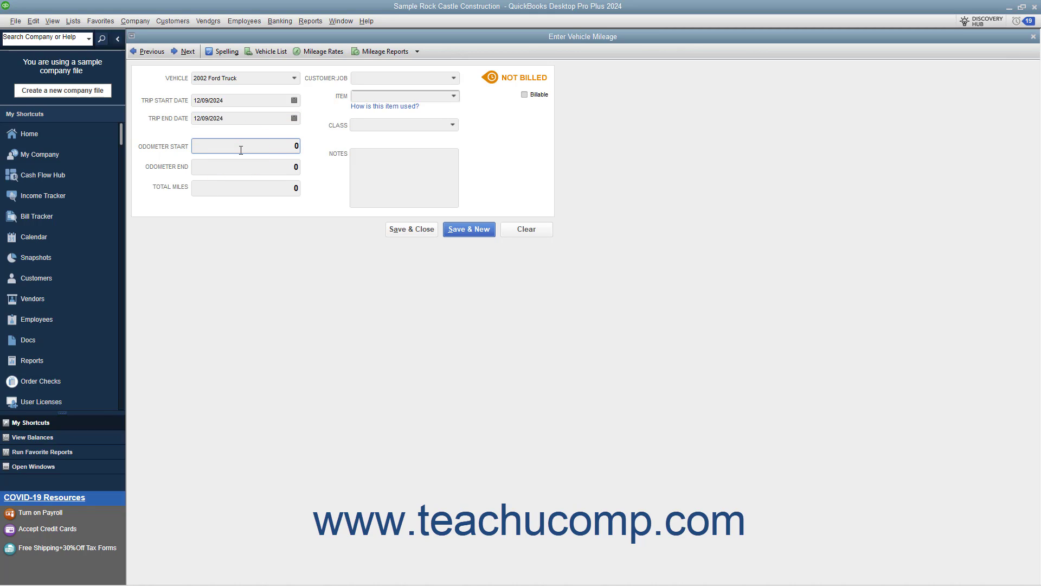
left_click(228, 168)
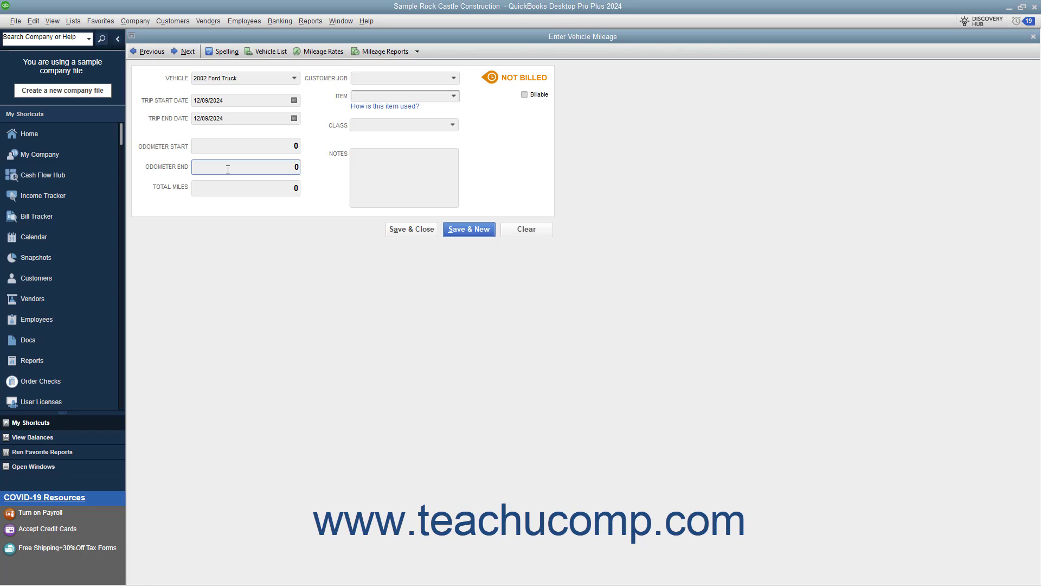
left_click(257, 187)
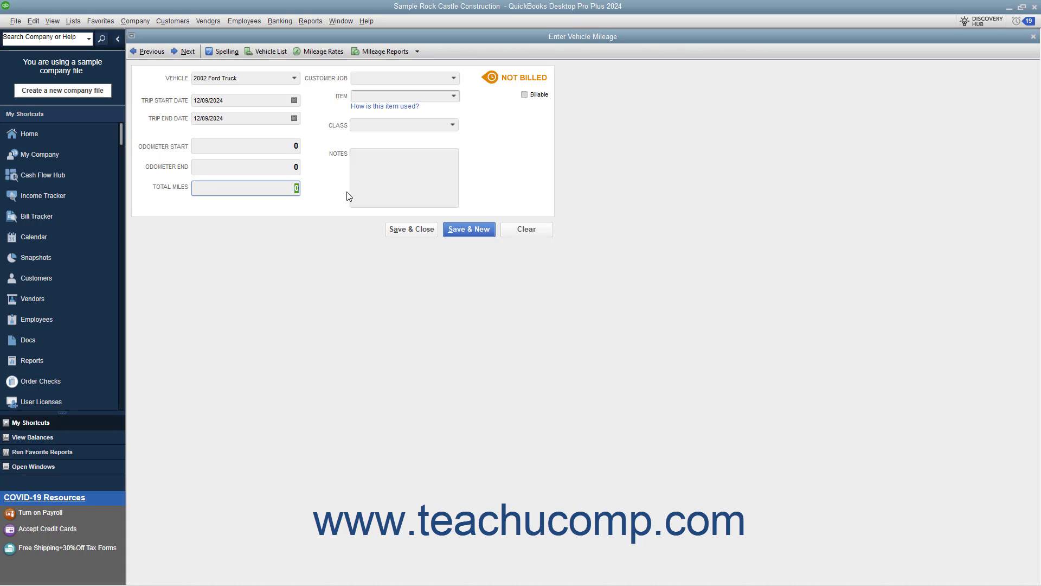
type("48")
- Mark the trip as billable, assign it to the first listed customer's Family Room job, and choose the Mileage item
left_click(525, 96)
left_click(453, 80)
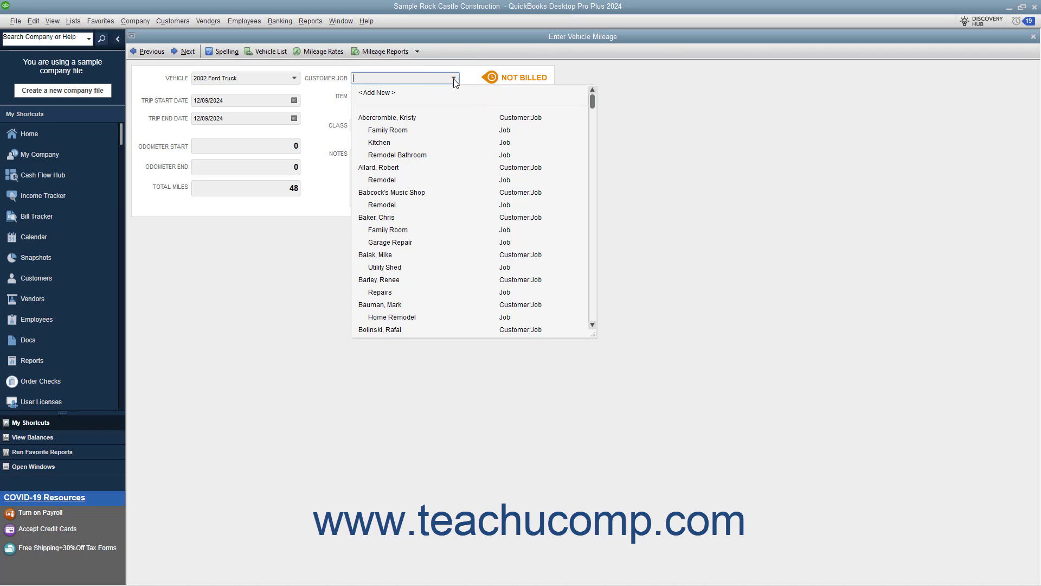
left_click(403, 129)
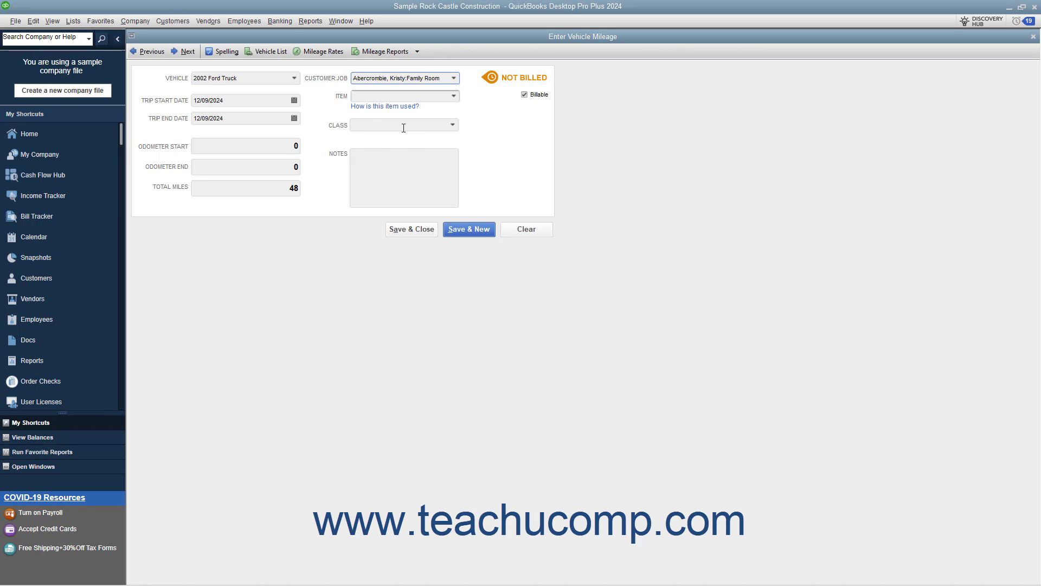
left_click(454, 98)
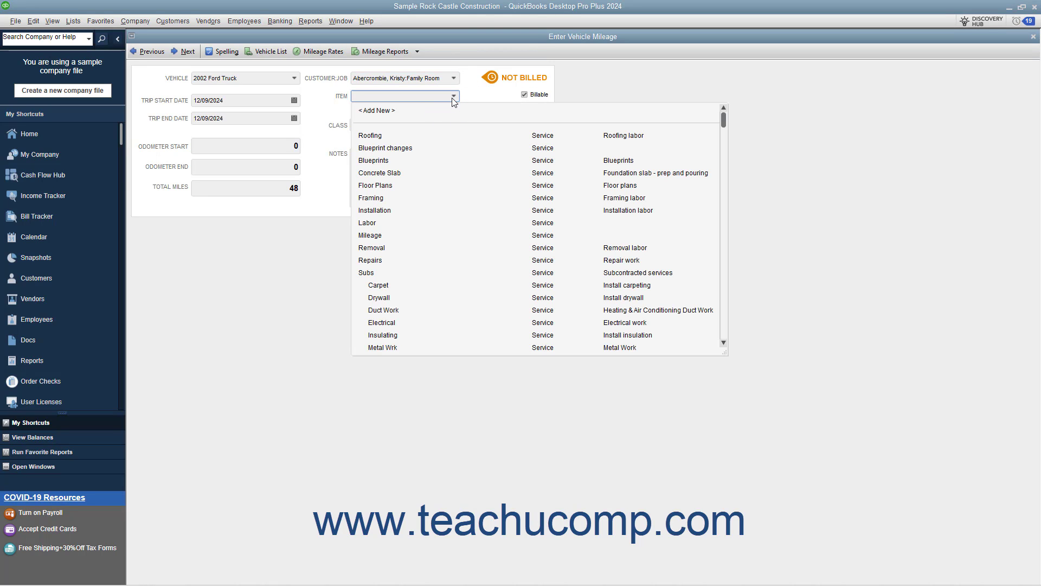
left_click(377, 236)
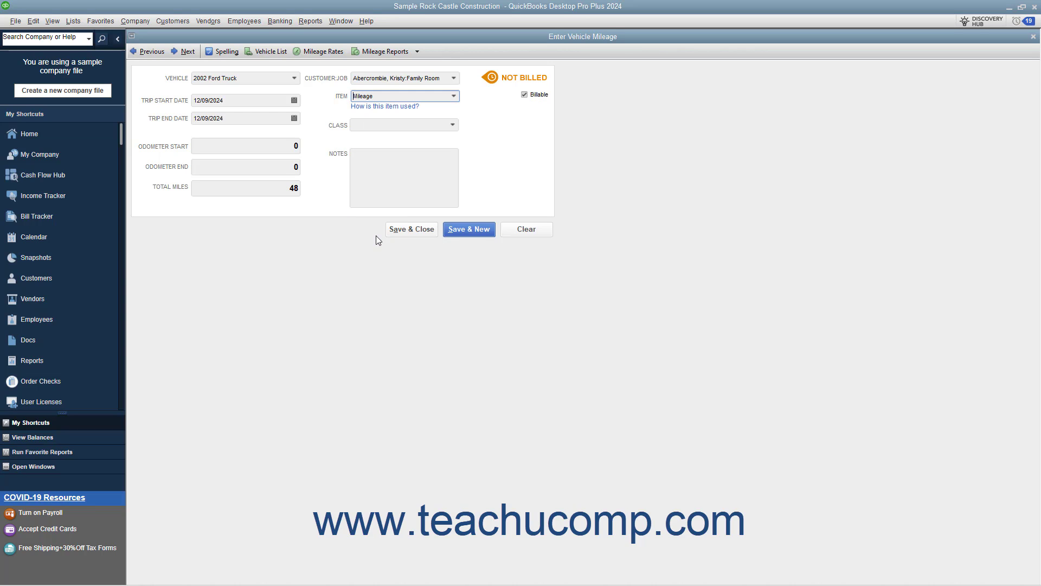
- Check the Mileage service item's account and price in the item list, and return to the mileage form
left_click(73, 22)
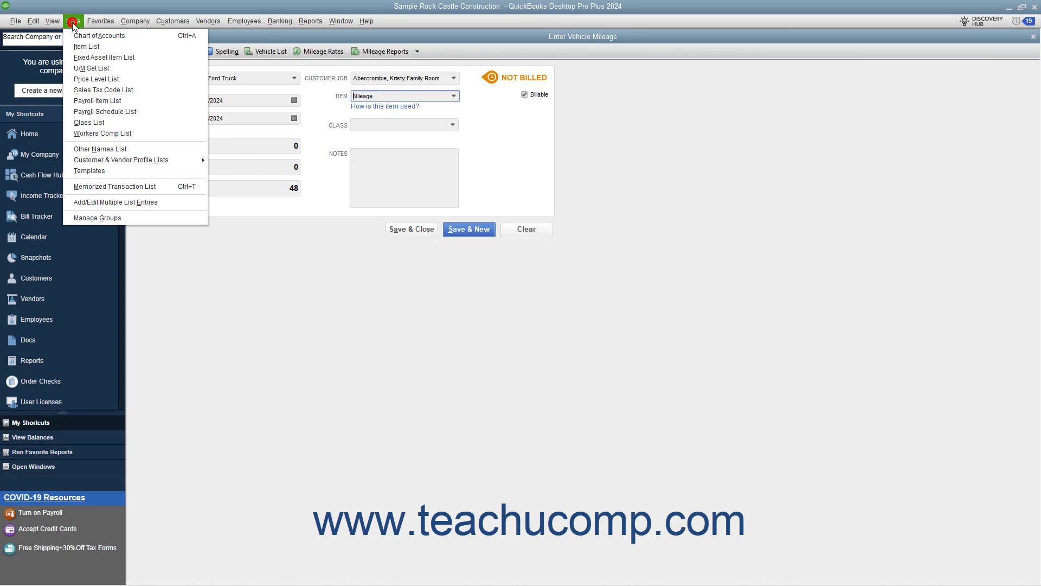
left_click(84, 47)
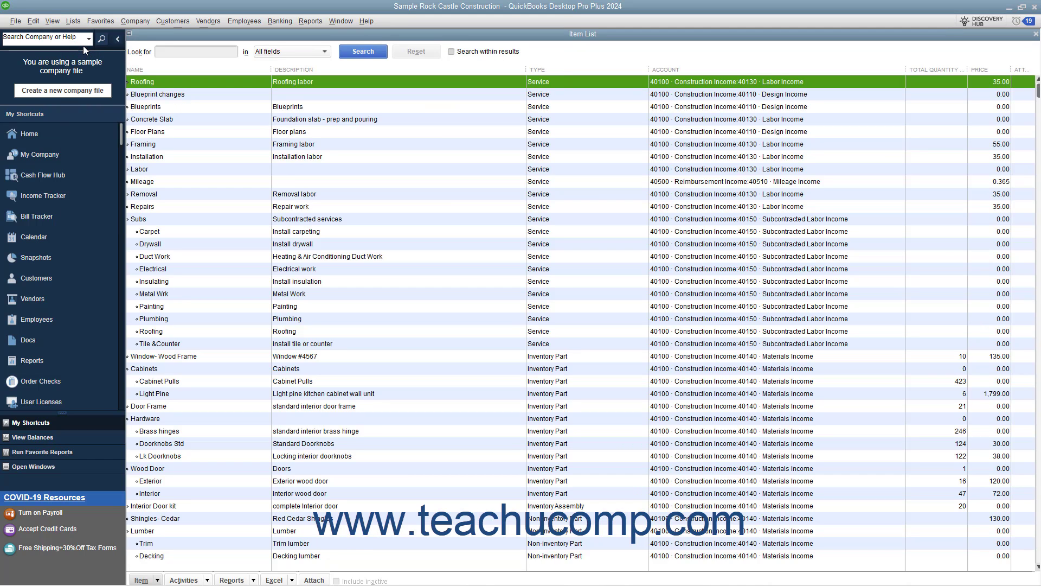
left_click(154, 182)
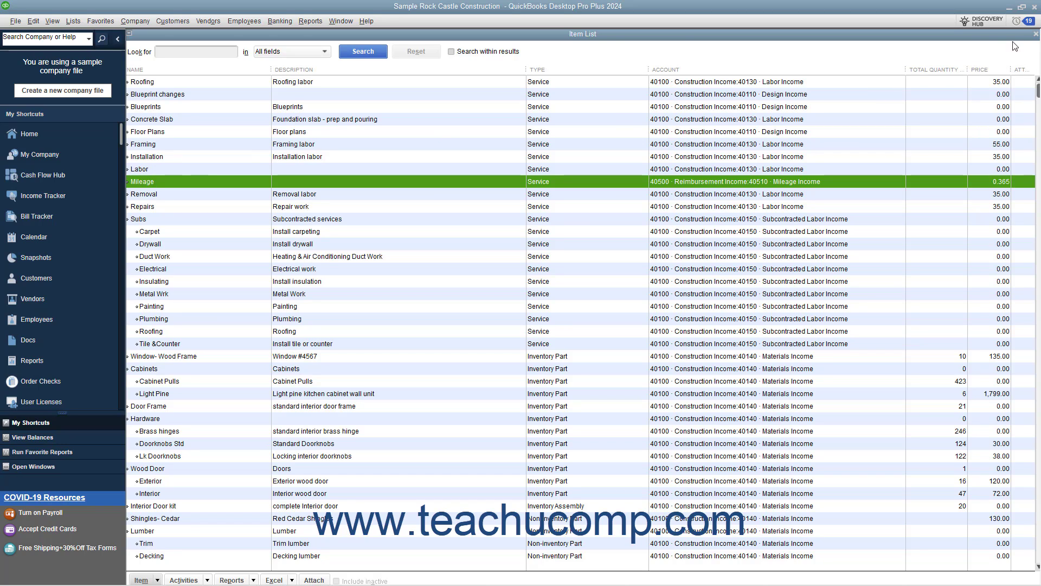
left_click(1033, 34)
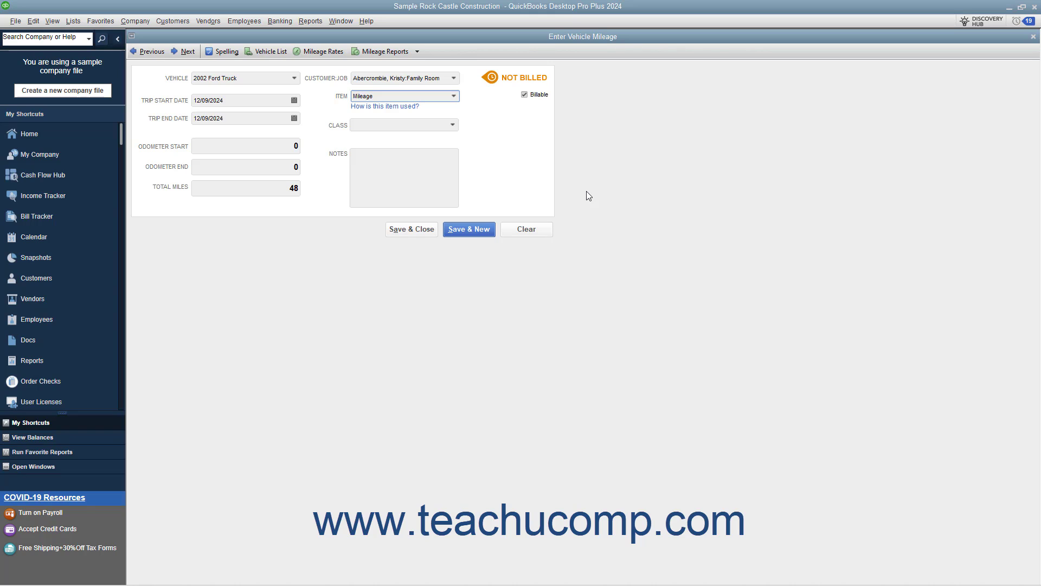
- Leave the trip notes empty, then save the vehicle mileage entry and close its form
left_click(408, 167)
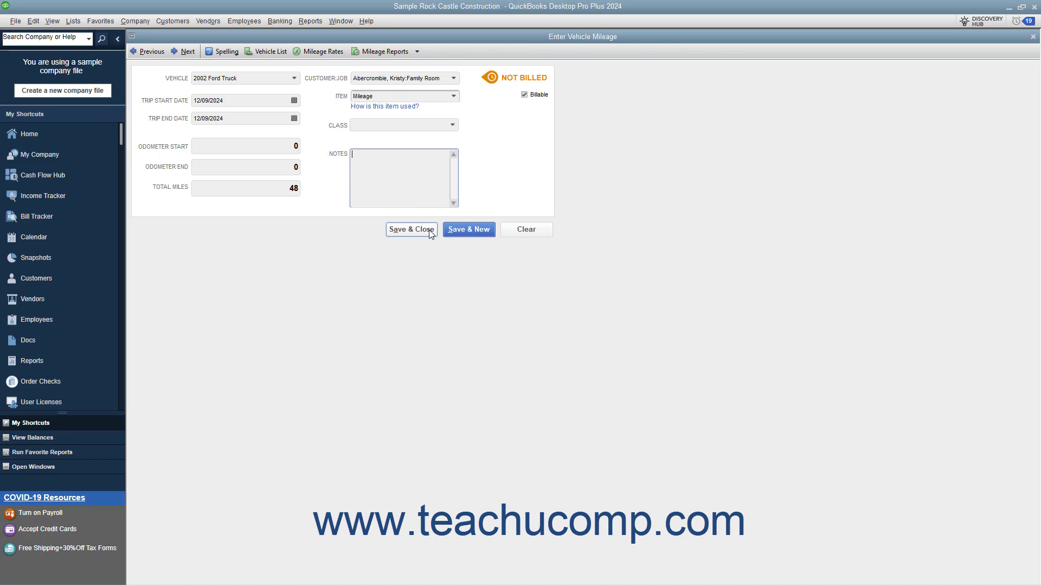
left_click(411, 229)
- Switch to the previously opened company file Sample Sporting Goods.QBW
left_click(16, 22)
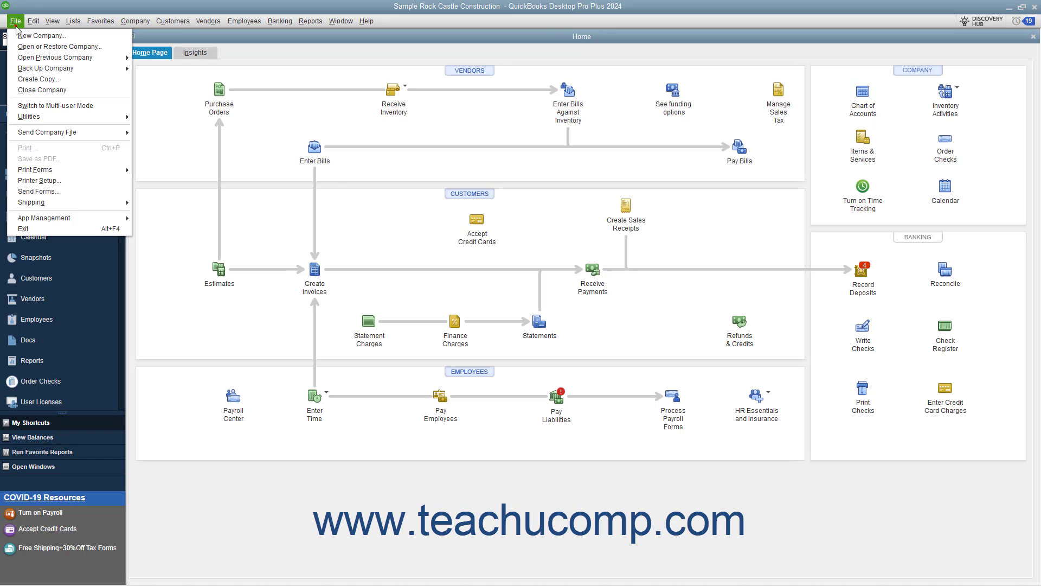
mouse_move(34, 58)
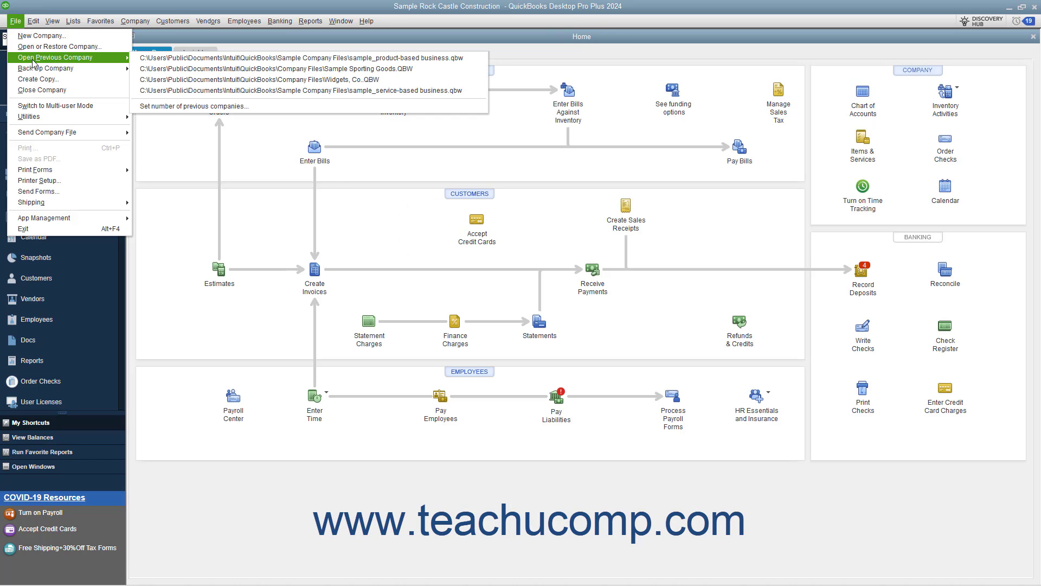
left_click(202, 68)
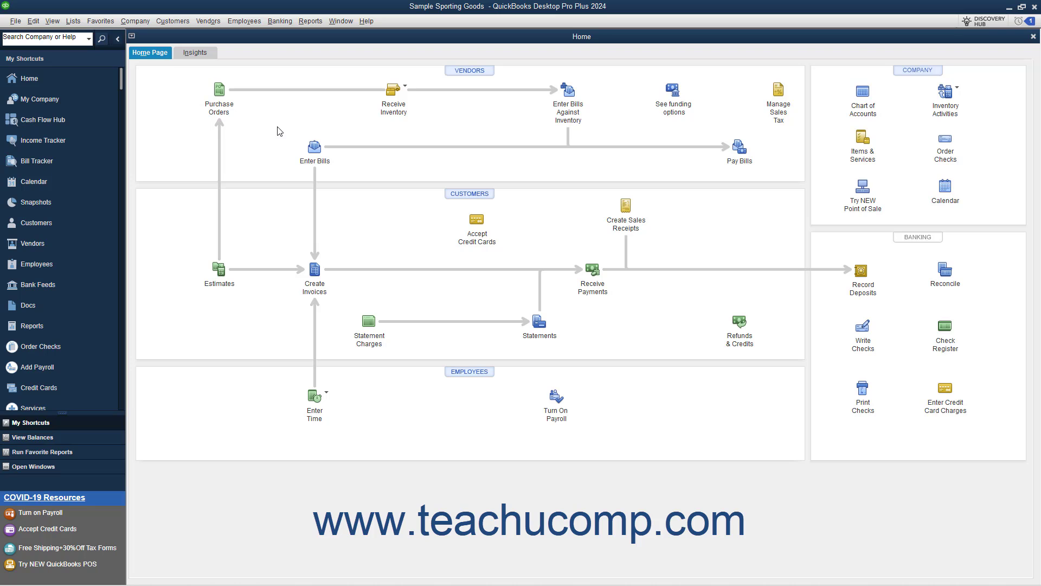
- Open vehicle mileage tracking for this company and view the approved trips
left_click(138, 22)
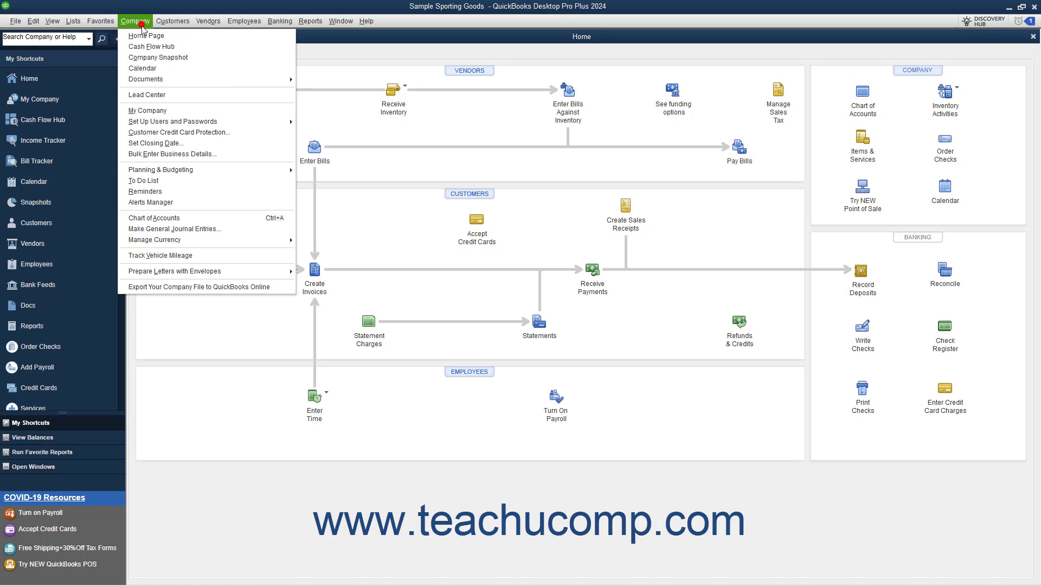
left_click(200, 255)
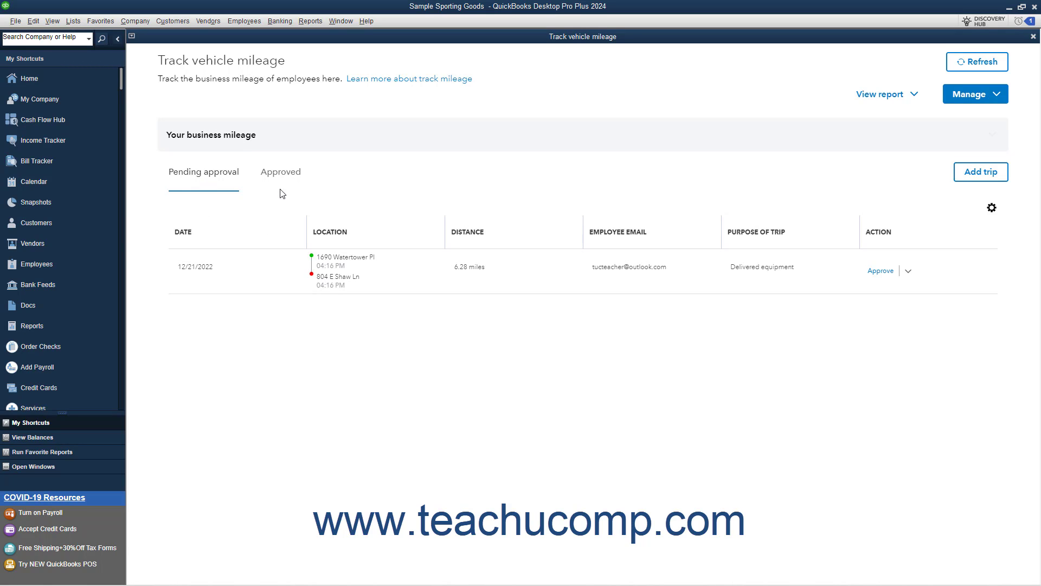
left_click(283, 175)
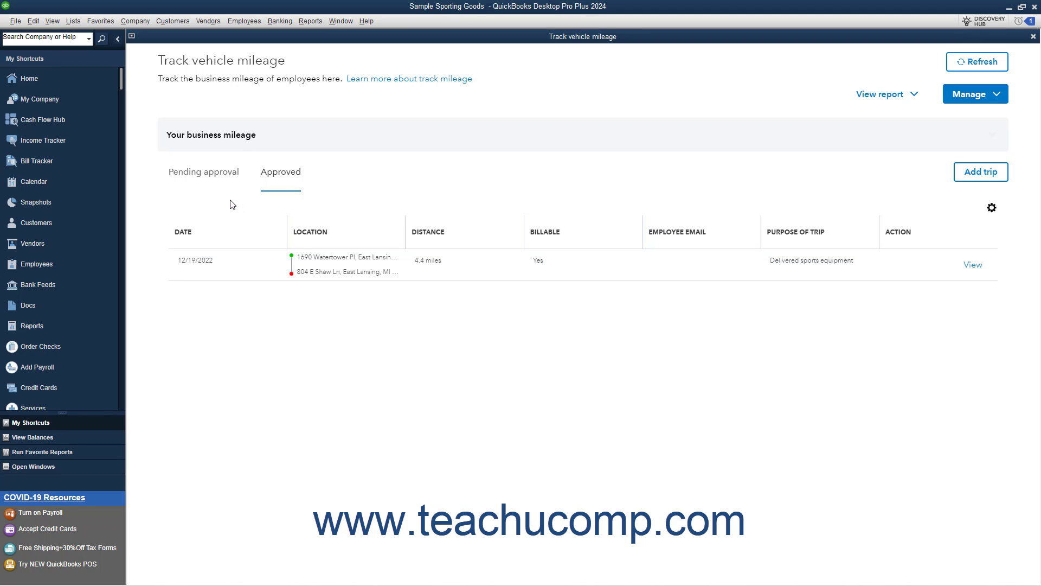
- View the trips pending approval, then examine the mileage rates and the form for adding a rate, without adding one
left_click(218, 174)
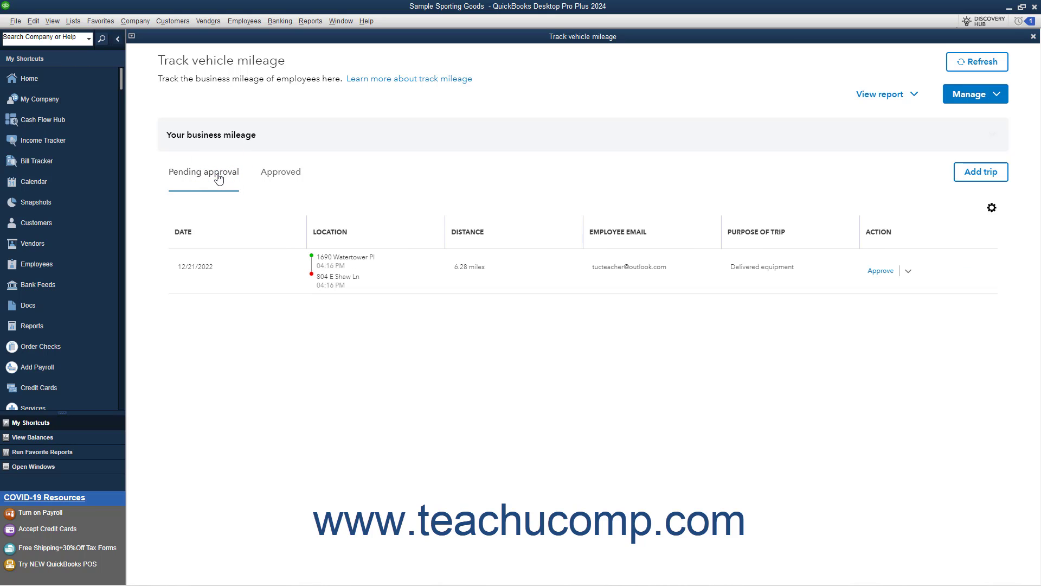
left_click(964, 101)
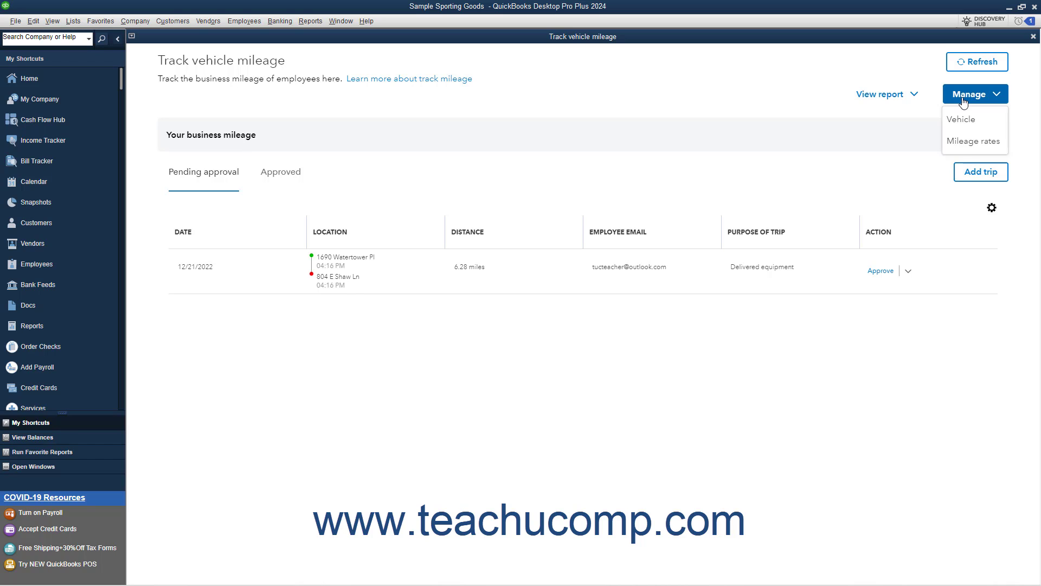
left_click(963, 143)
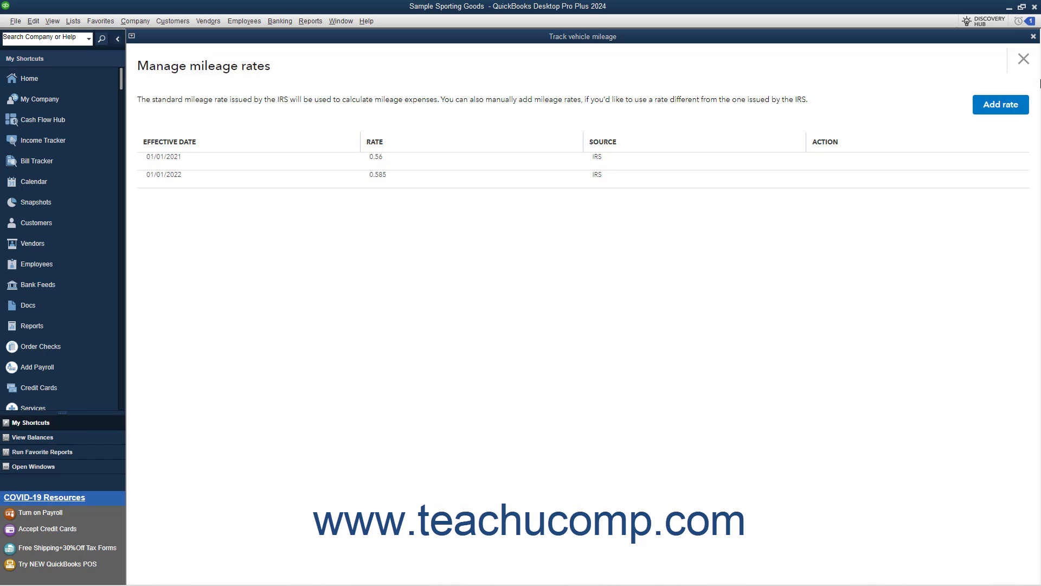
left_click(981, 112)
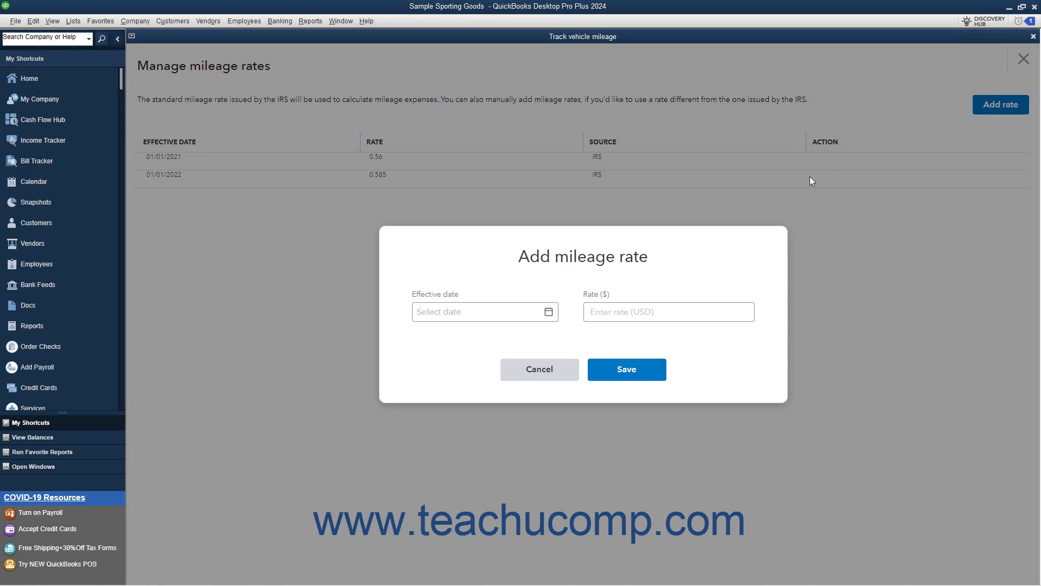
left_click(497, 311)
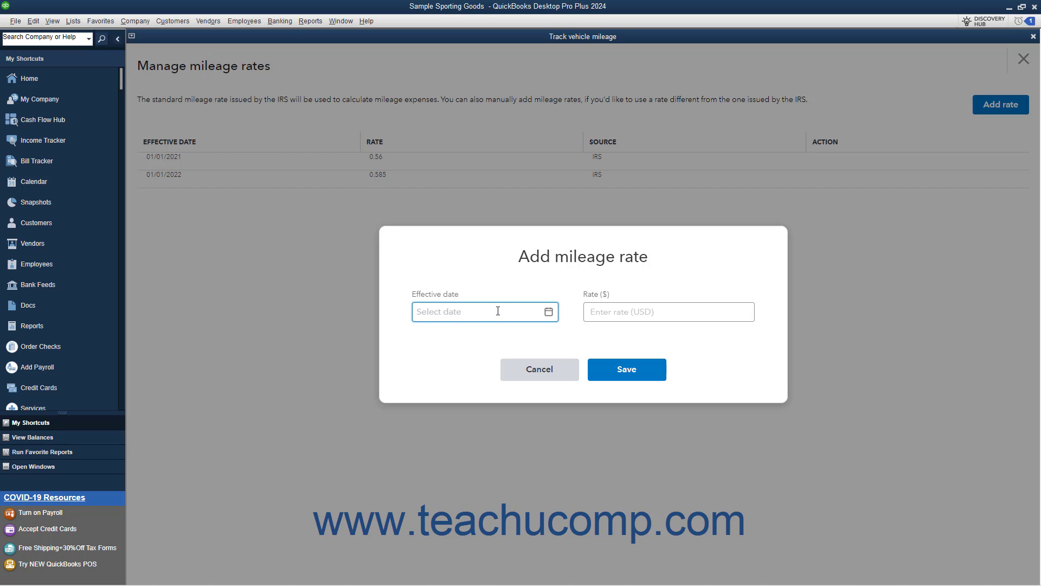
left_click(609, 316)
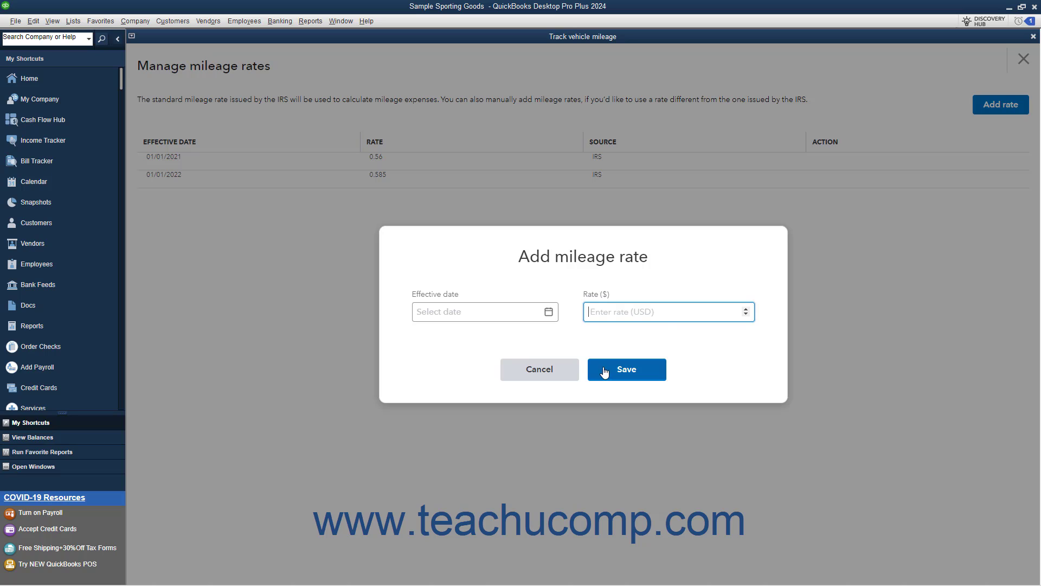
left_click(570, 362)
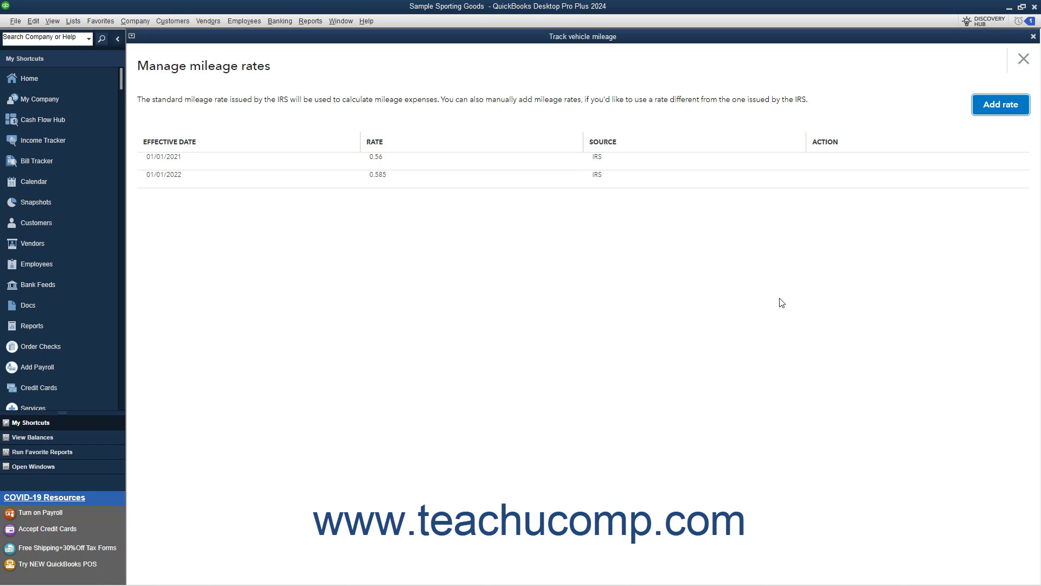
left_click(1025, 62)
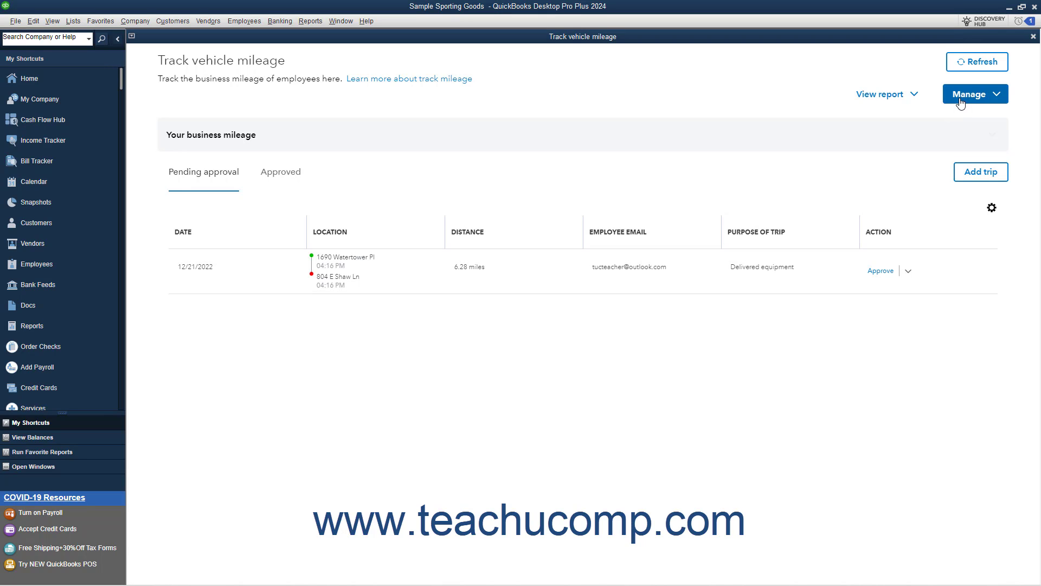
- Review the vehicle list used for mileage tracking, and return to the mileage page
left_click(960, 102)
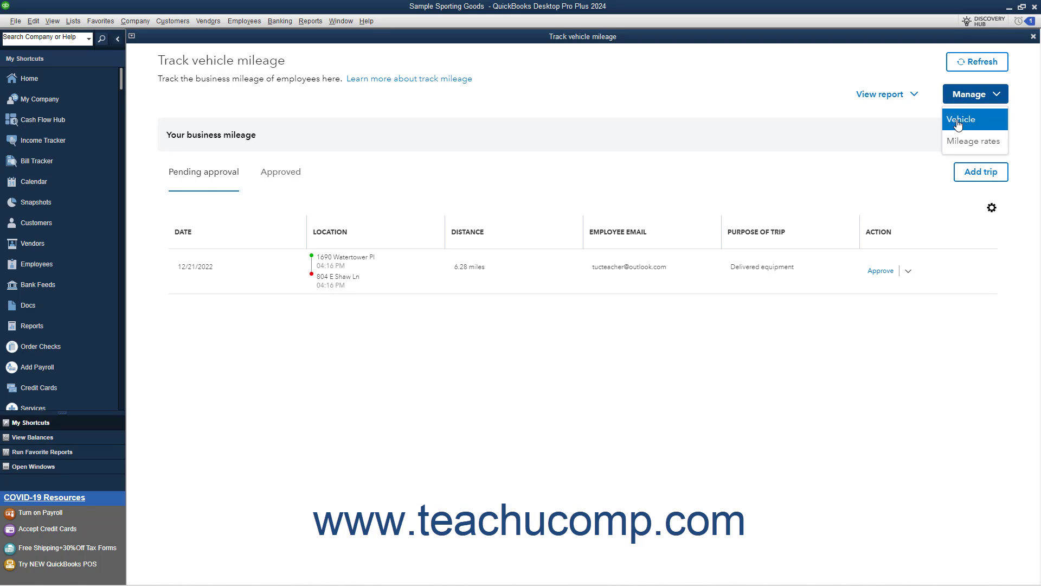
left_click(958, 124)
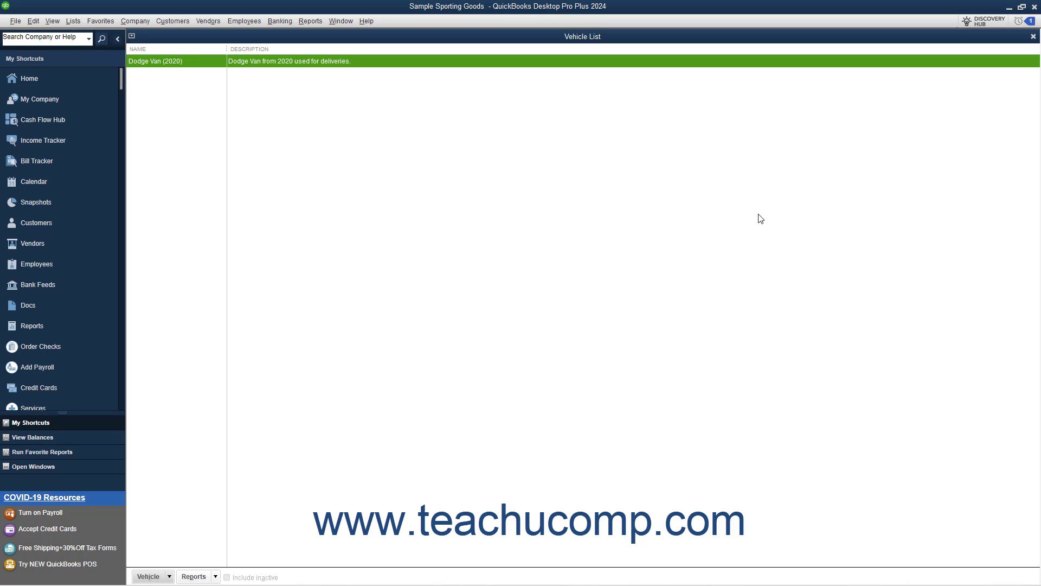
left_click(1033, 36)
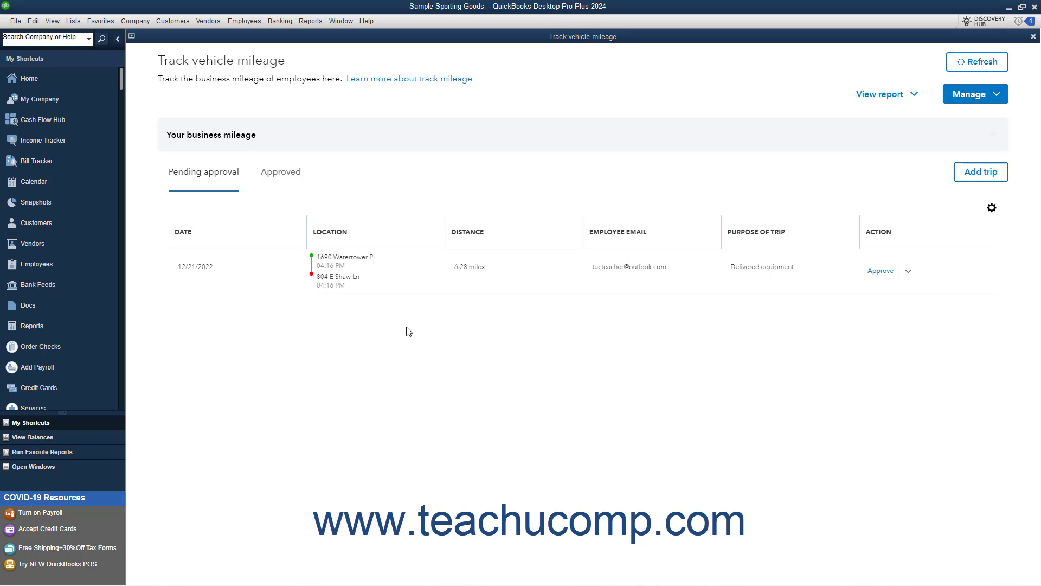
- Examine the pending trip's approval form and its delete prompt, cancelling both without approving or deleting the trip
left_click(874, 274)
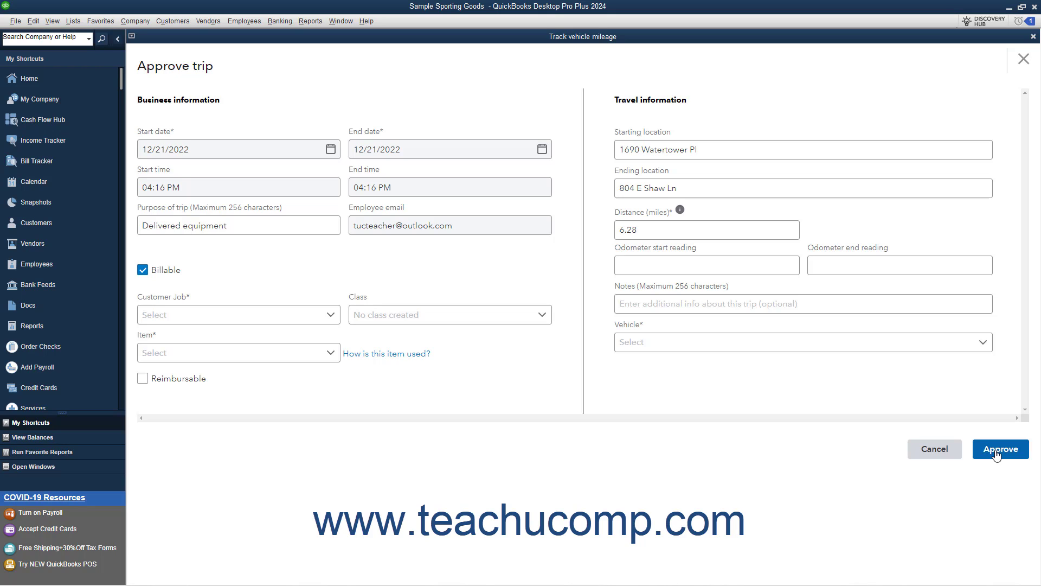
left_click(931, 458)
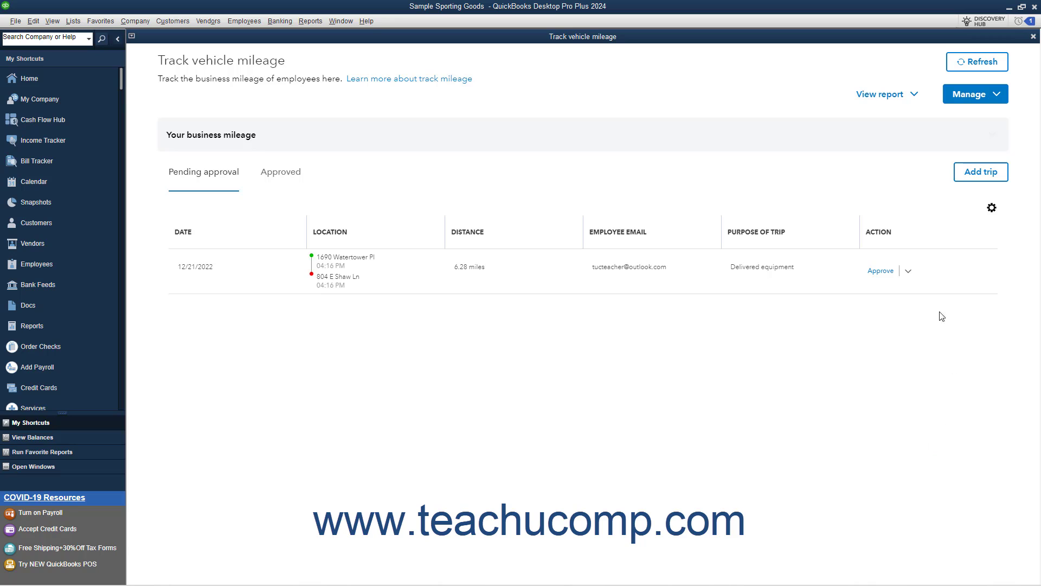
left_click(909, 272)
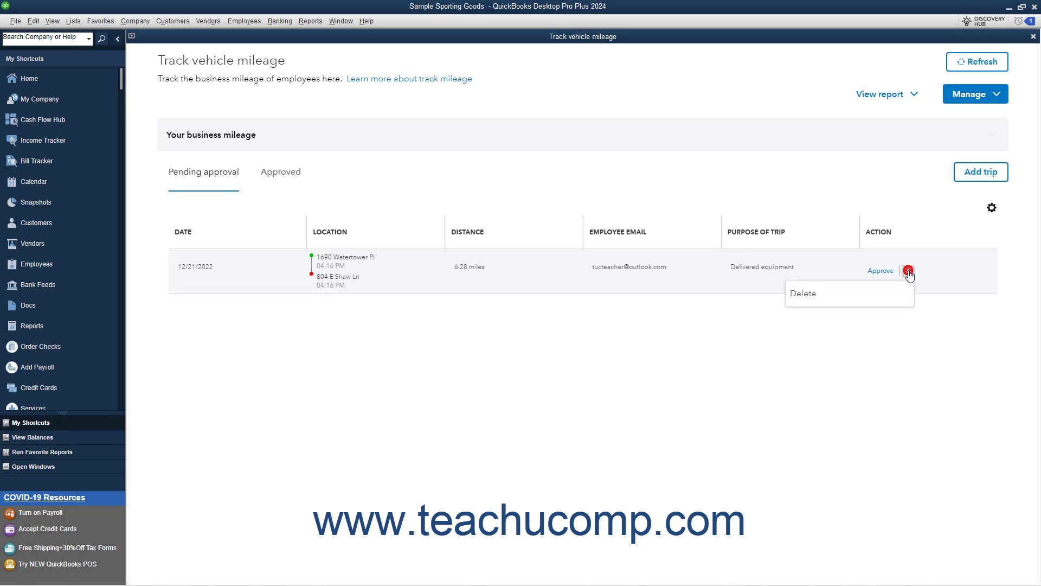
left_click(866, 298)
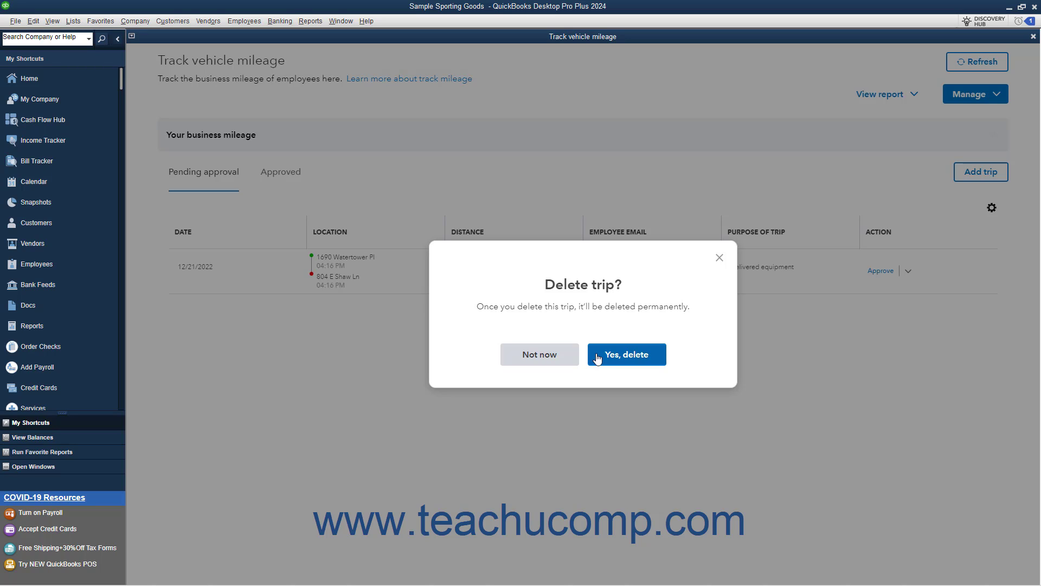
left_click(547, 356)
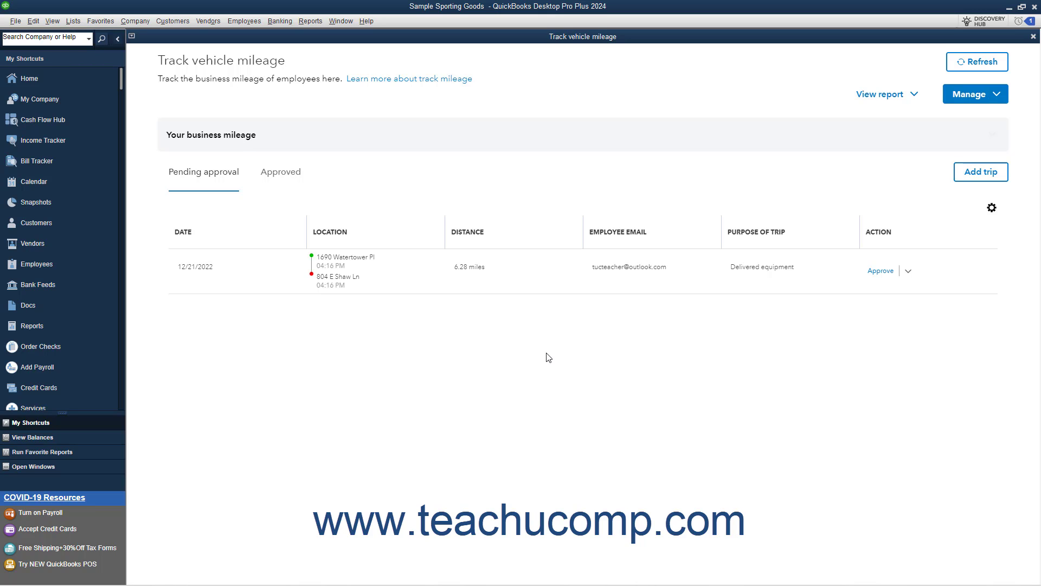
- Add a new trip with start and end dates of 12/19/2022 and the purpose "Delivery of sporting goods"
left_click(968, 178)
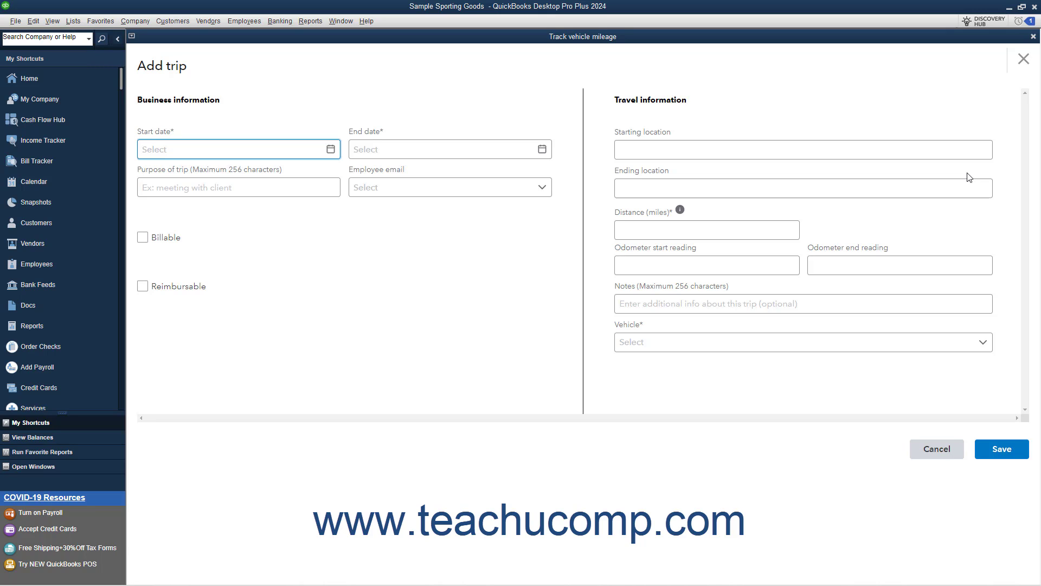
left_click(331, 150)
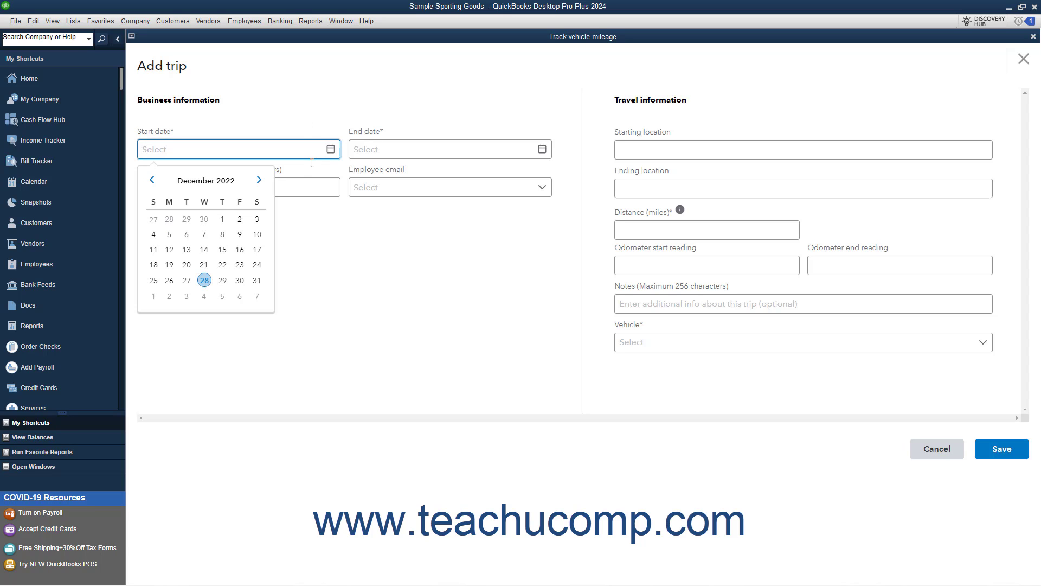
left_click(169, 264)
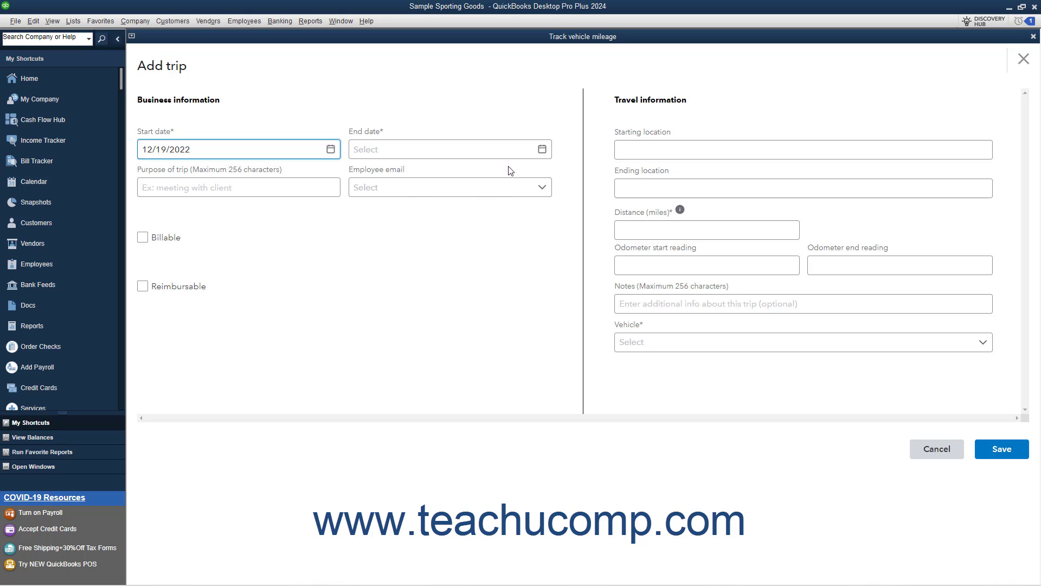
left_click(542, 149)
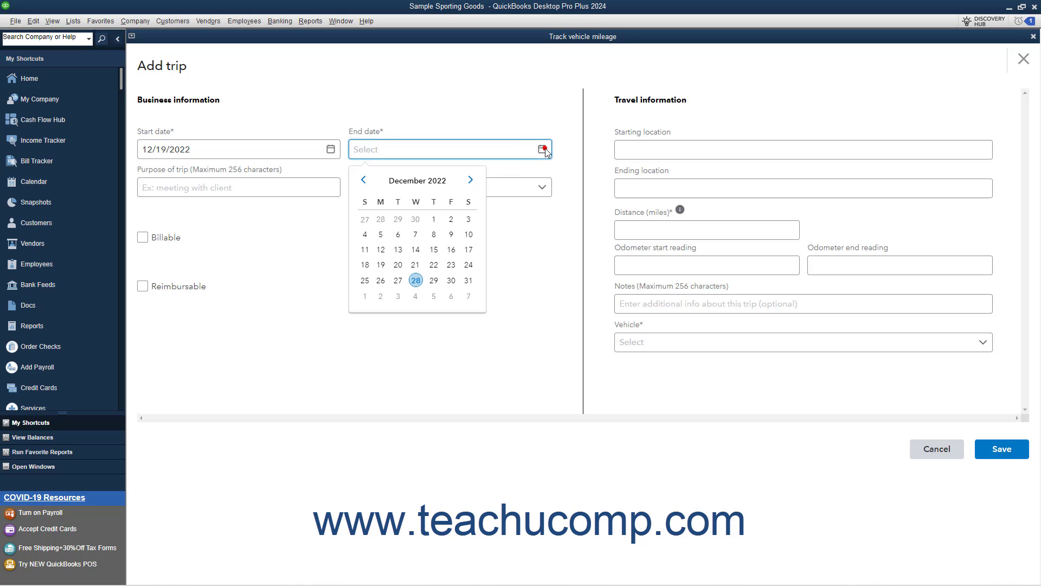
left_click(381, 265)
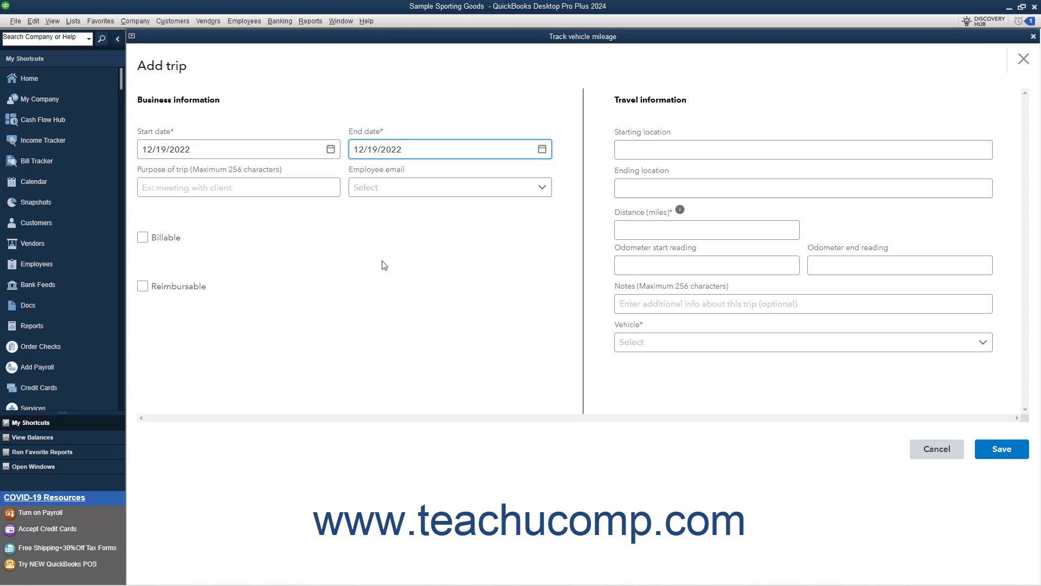
left_click(218, 188)
type("Delivery of sporting goods")
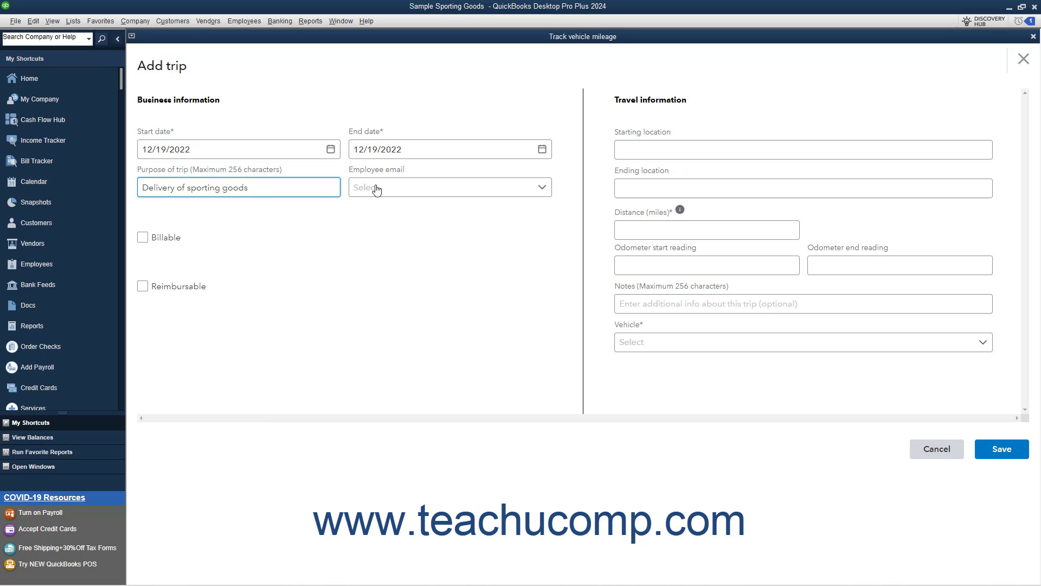
- Make the trip billable to MSU- Recreational Sports Department with the Mileage item, and consult the item list
left_click(143, 240)
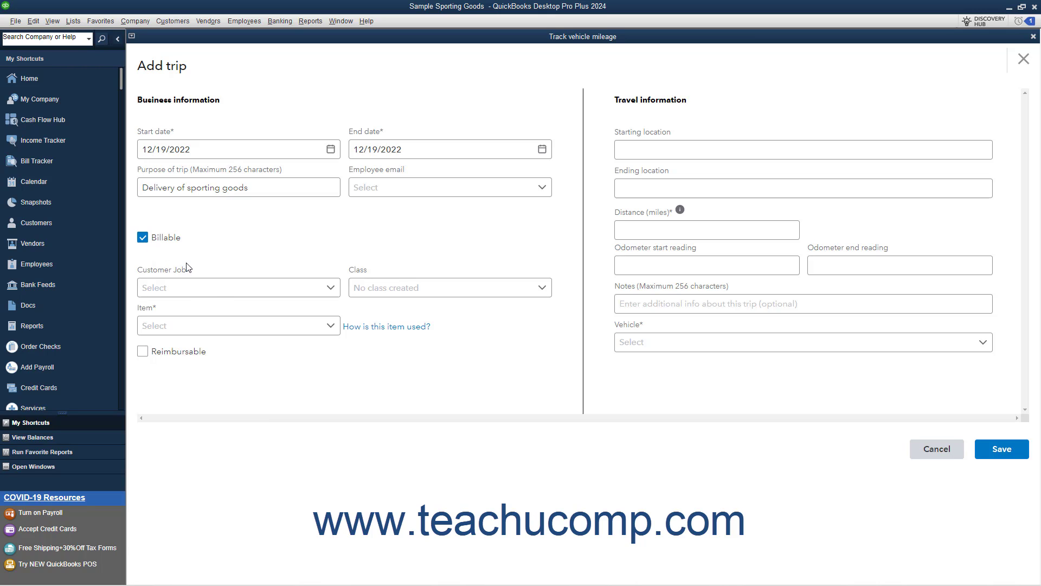
left_click(330, 287)
left_click(316, 311)
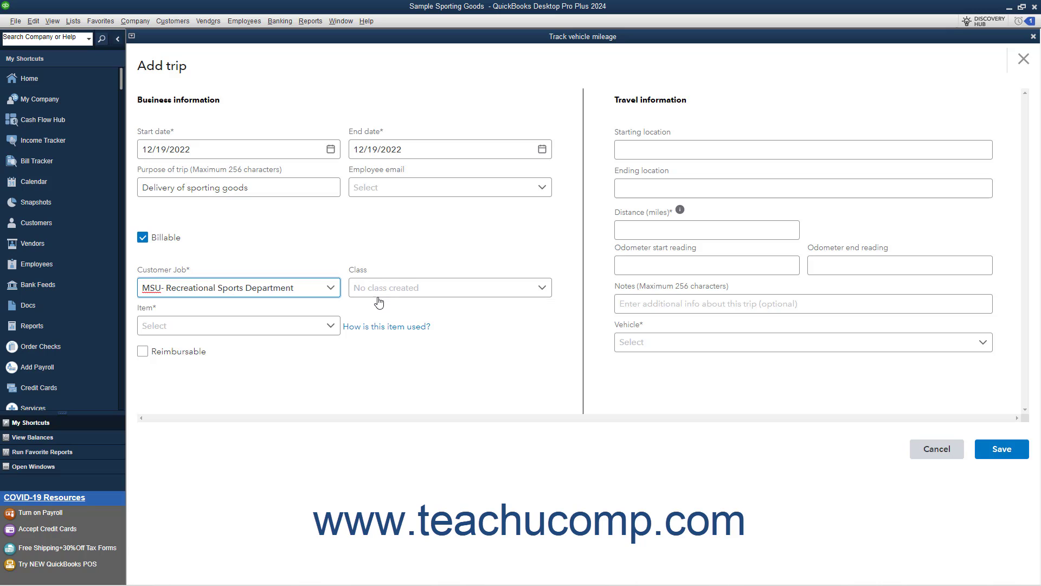
left_click(330, 326)
left_click(302, 350)
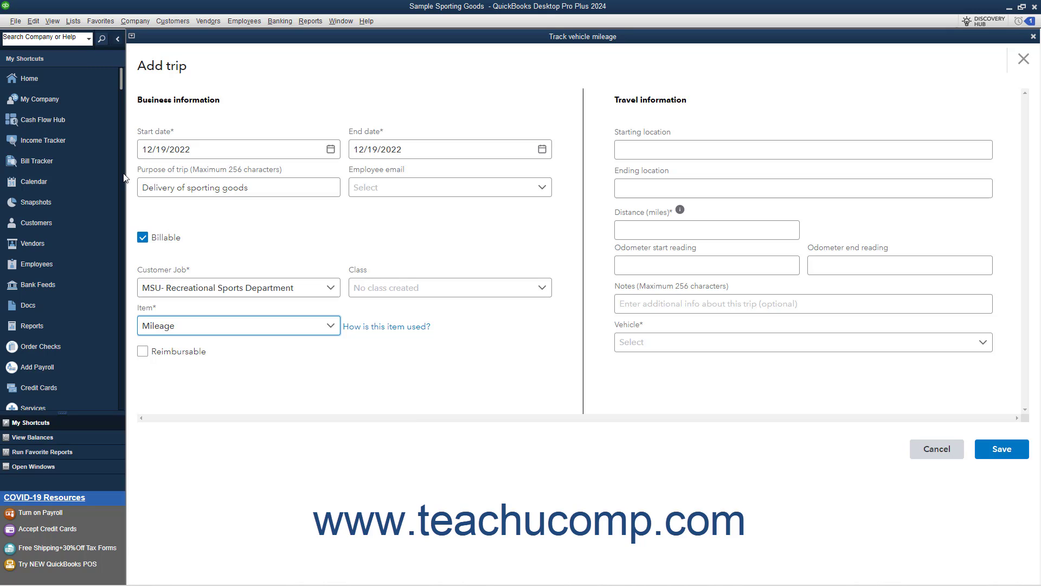
left_click(75, 22)
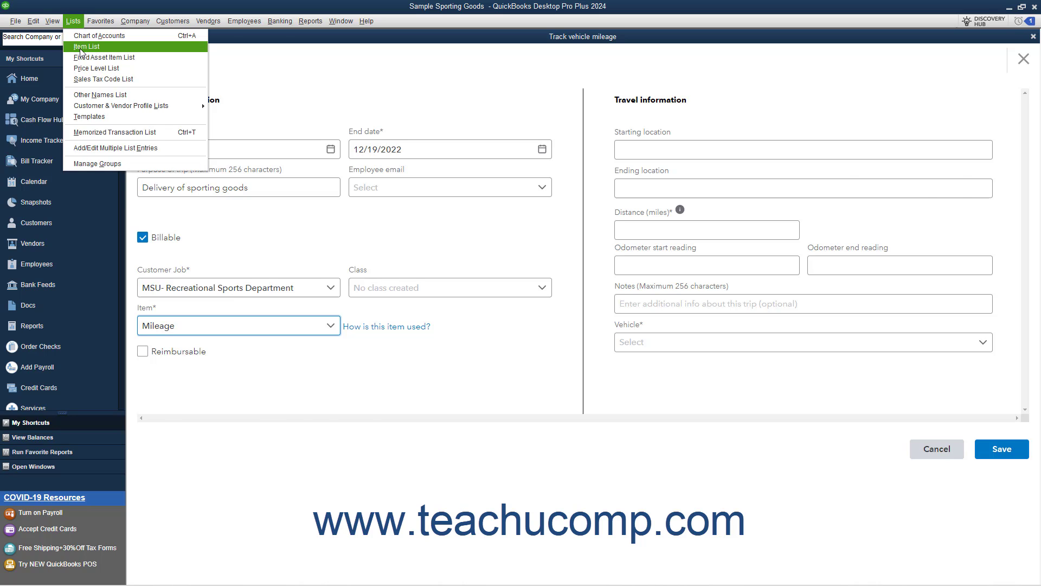
left_click(80, 47)
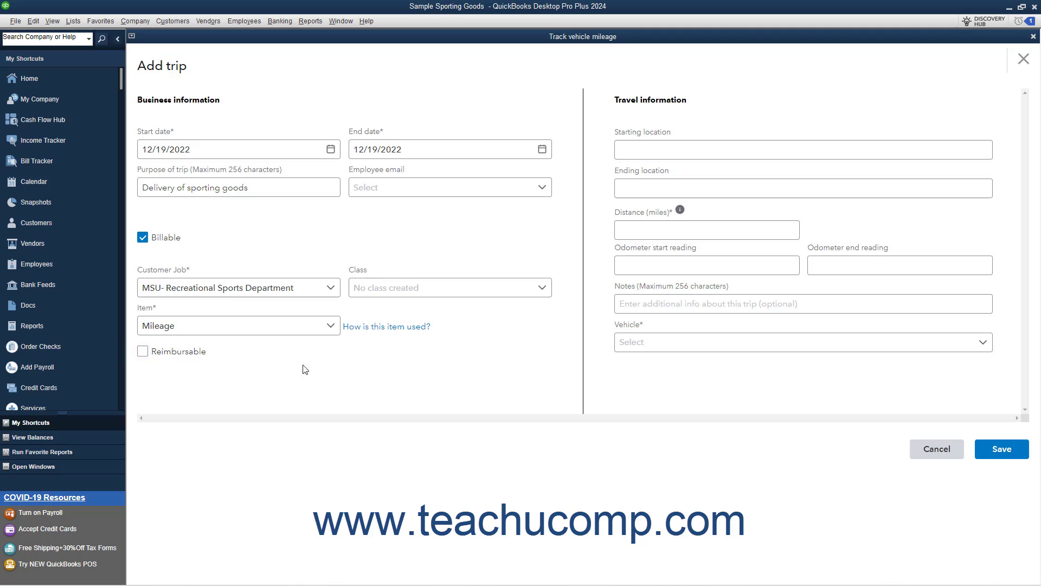
- Fill in the trip's starting street address from the matching suggestion, and choose IM West in East Lansing as the ending location
left_click(632, 151)
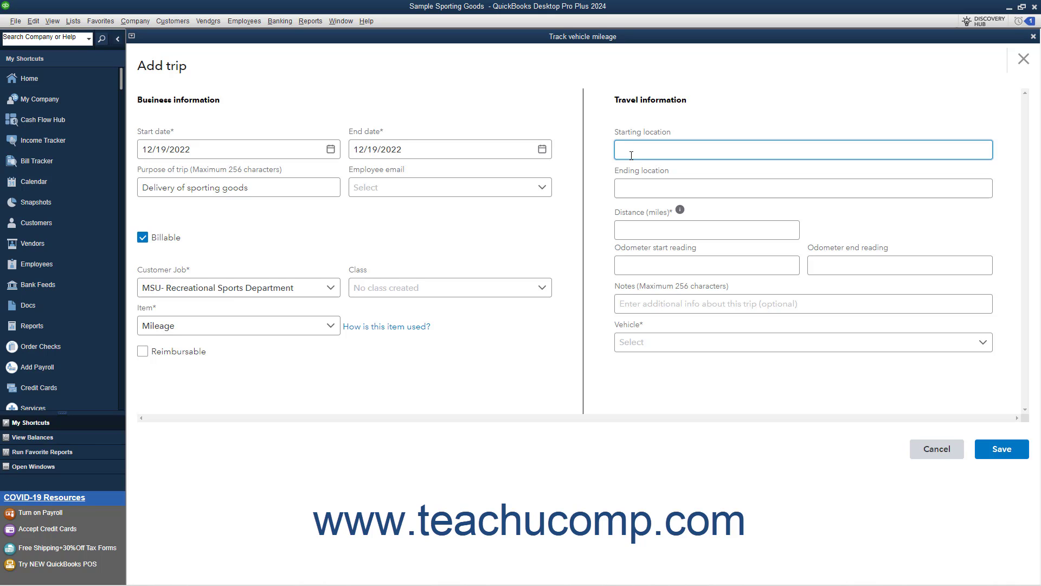
type("16")
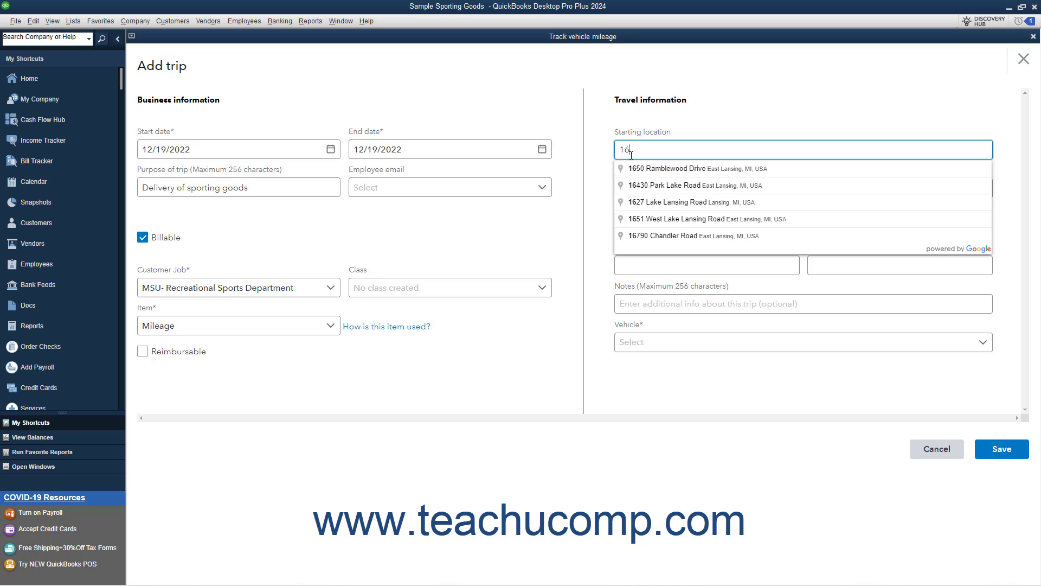
type("90 water")
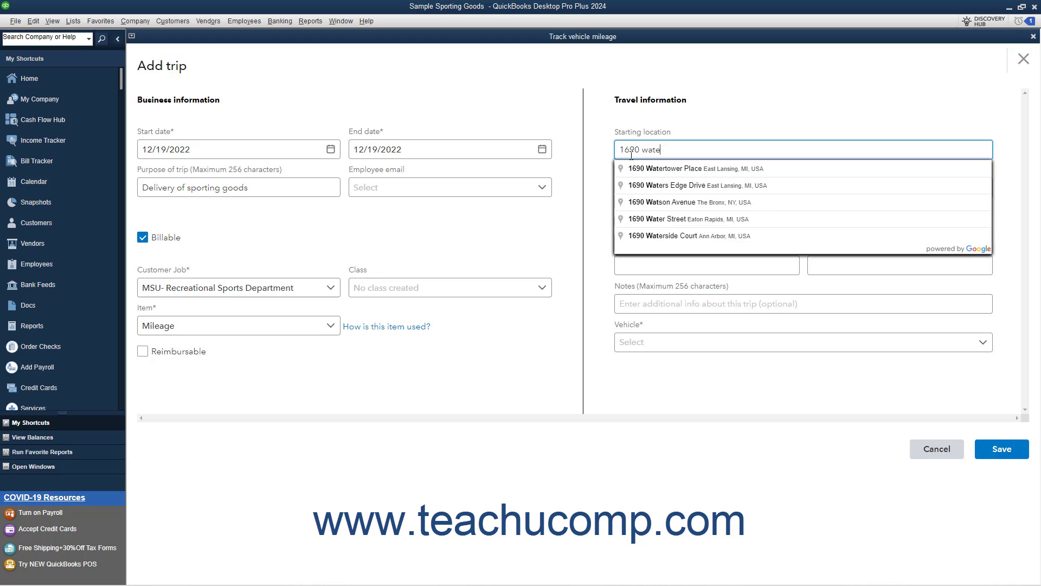
left_click(631, 171)
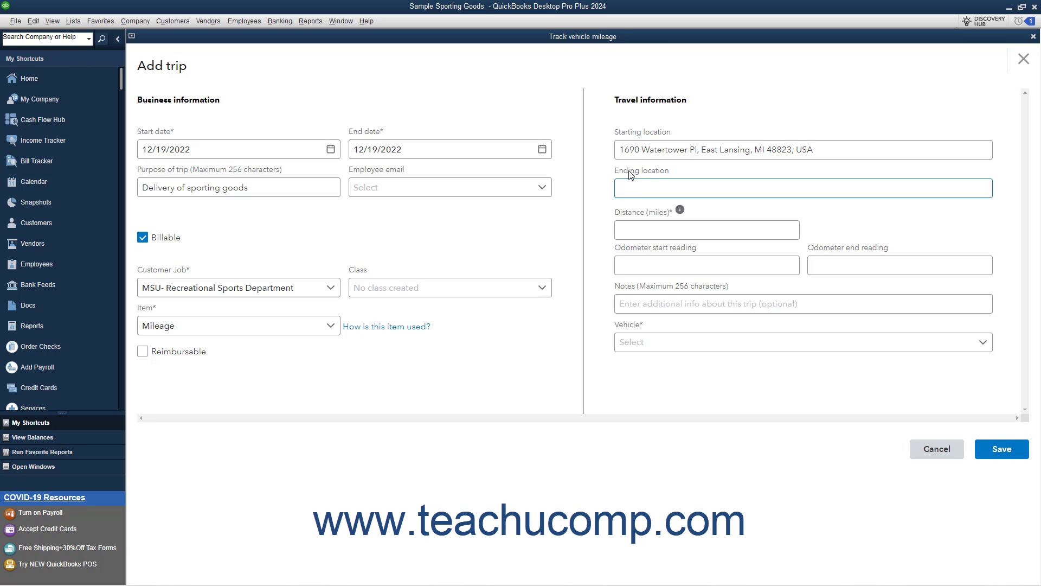
left_click(635, 192)
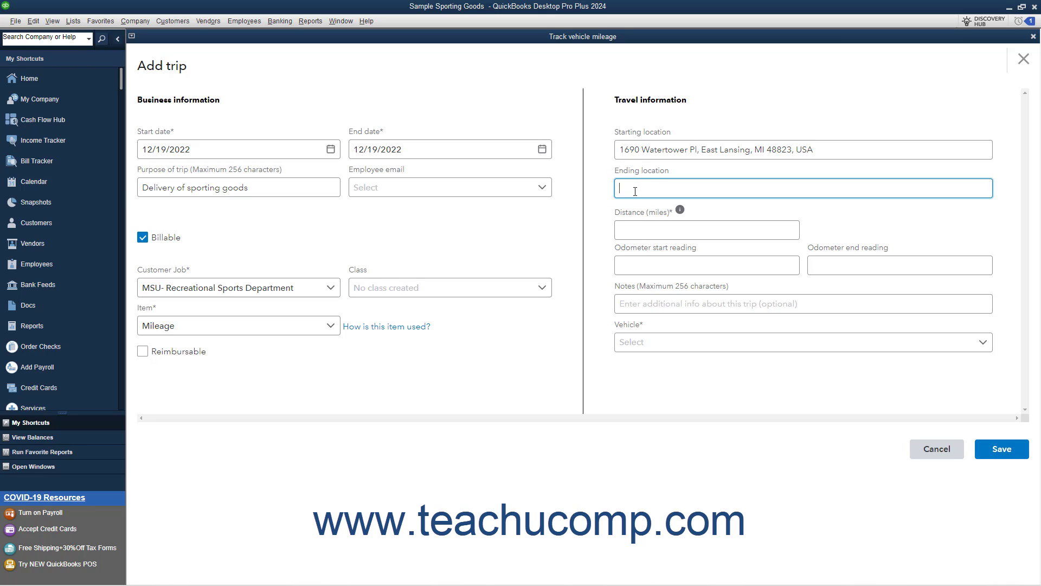
type("IM")
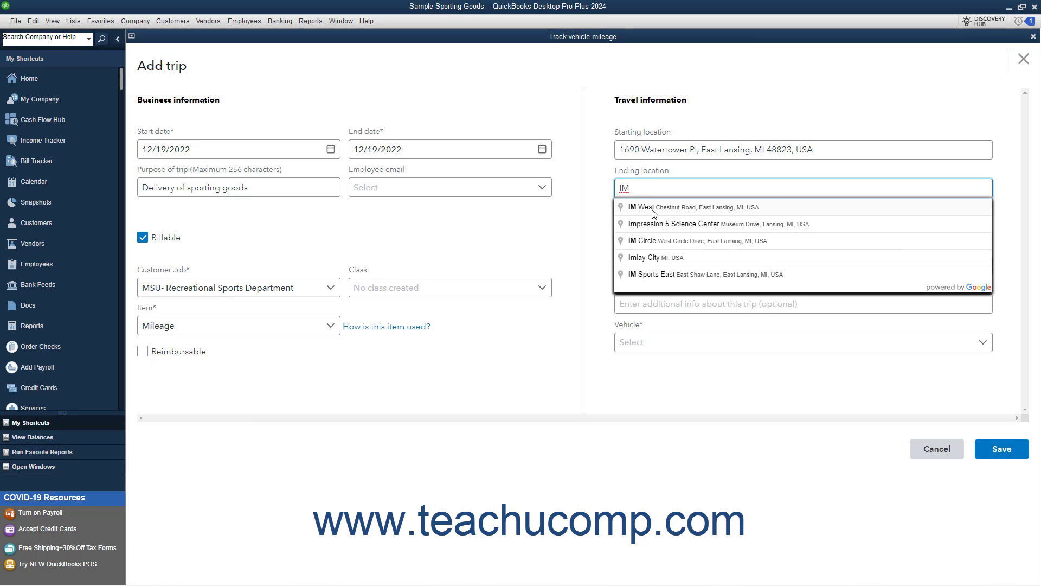
left_click(653, 209)
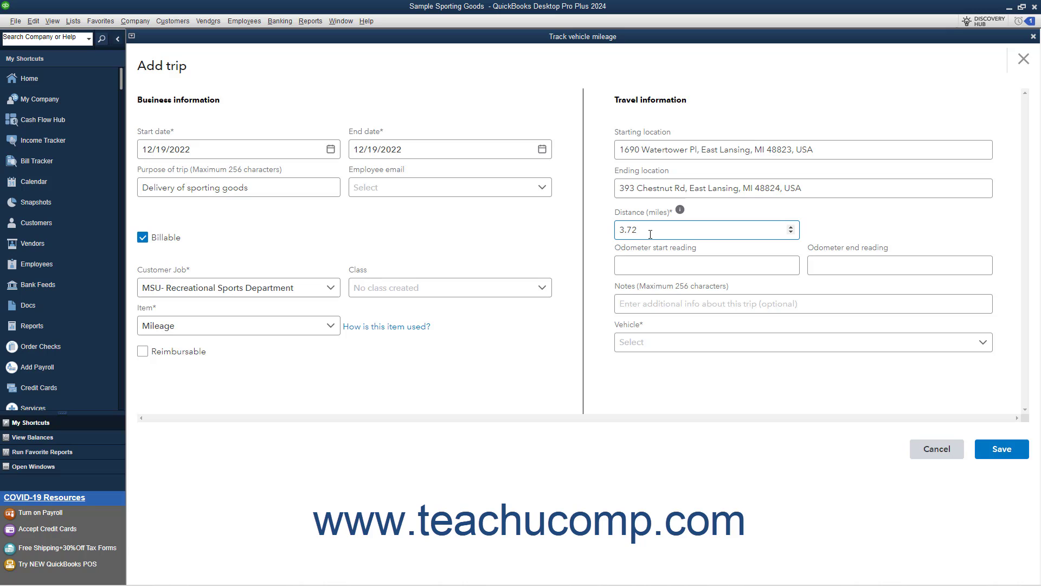
- Review the trip's distance, odometer start and end reading, and notes fields without entering anything
left_click(650, 234)
double_click(650, 234)
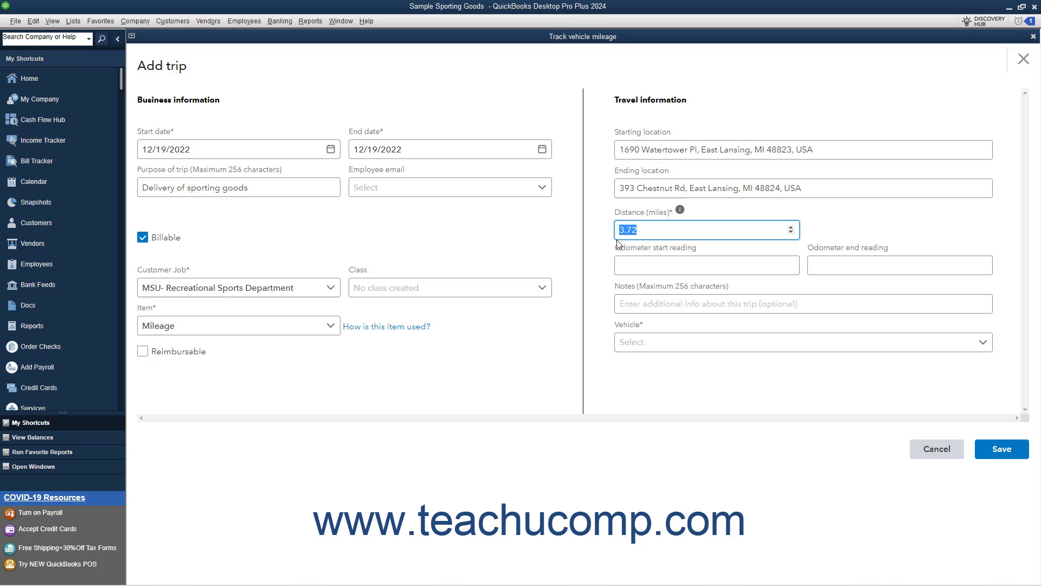
left_click(647, 265)
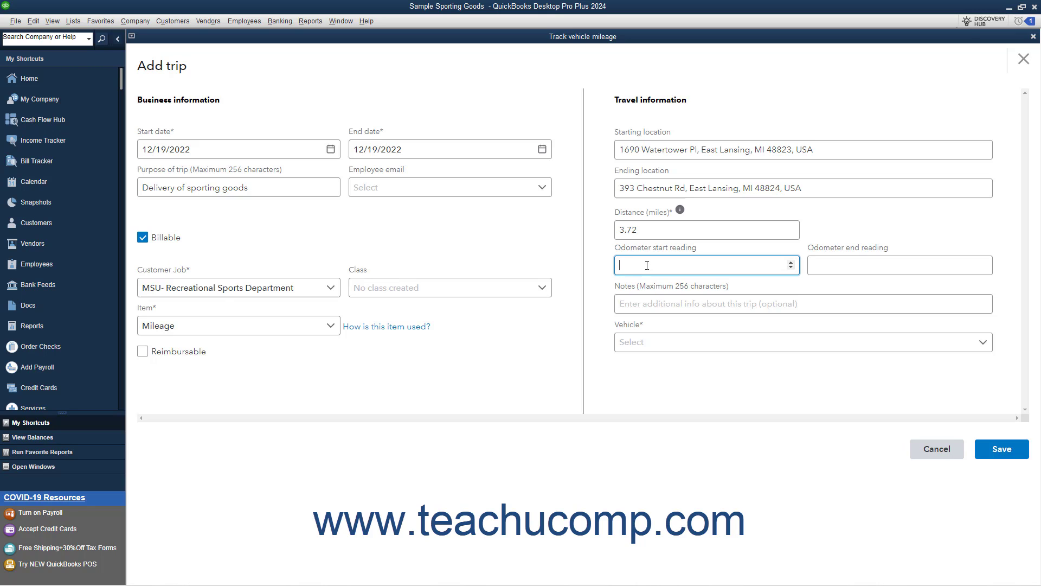
left_click(827, 265)
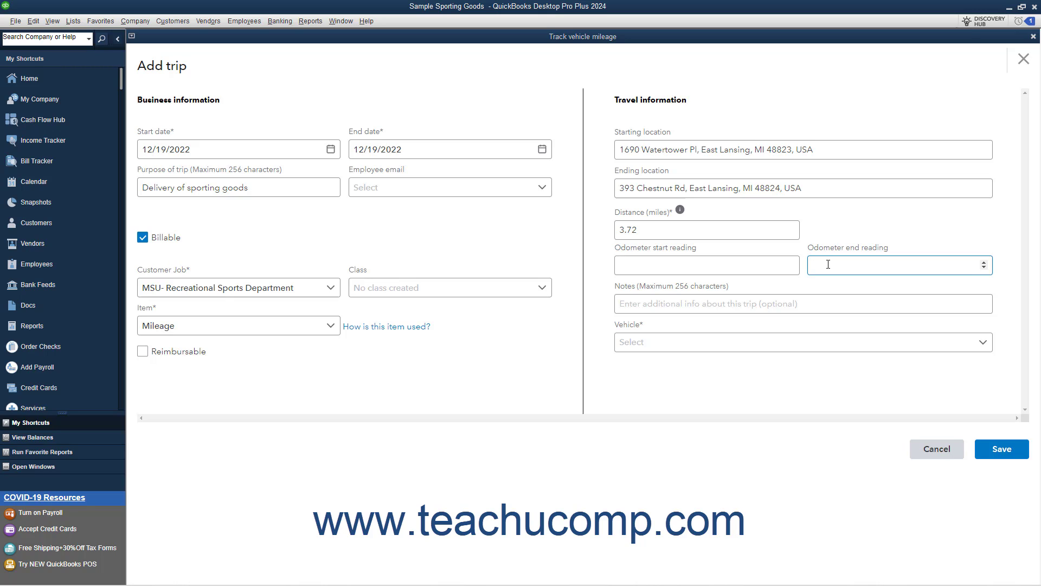
left_click(741, 301)
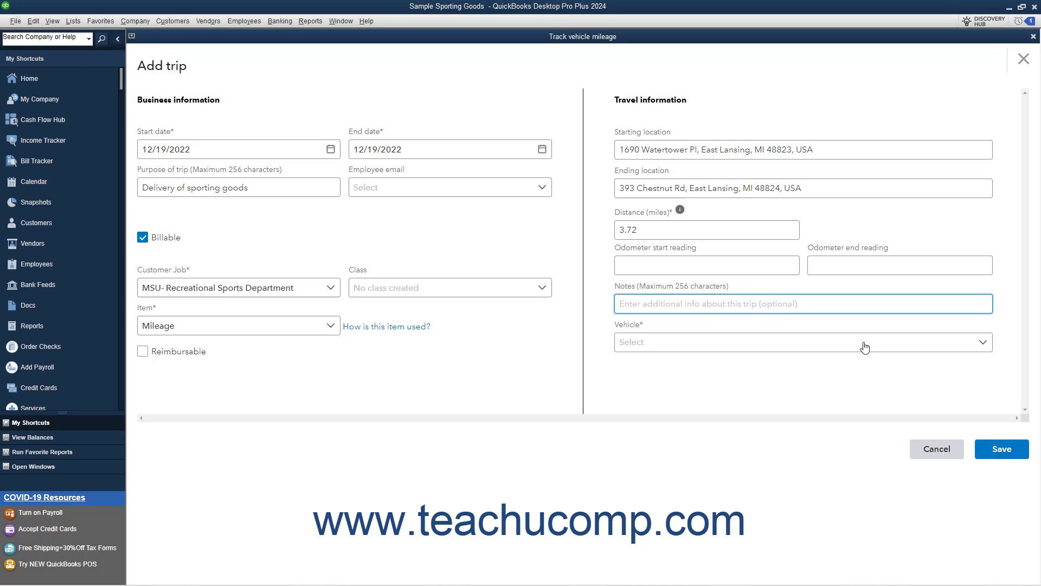
- Assign Dodge Van (2020) as the trip's vehicle and save the new trip
left_click(983, 347)
left_click(901, 364)
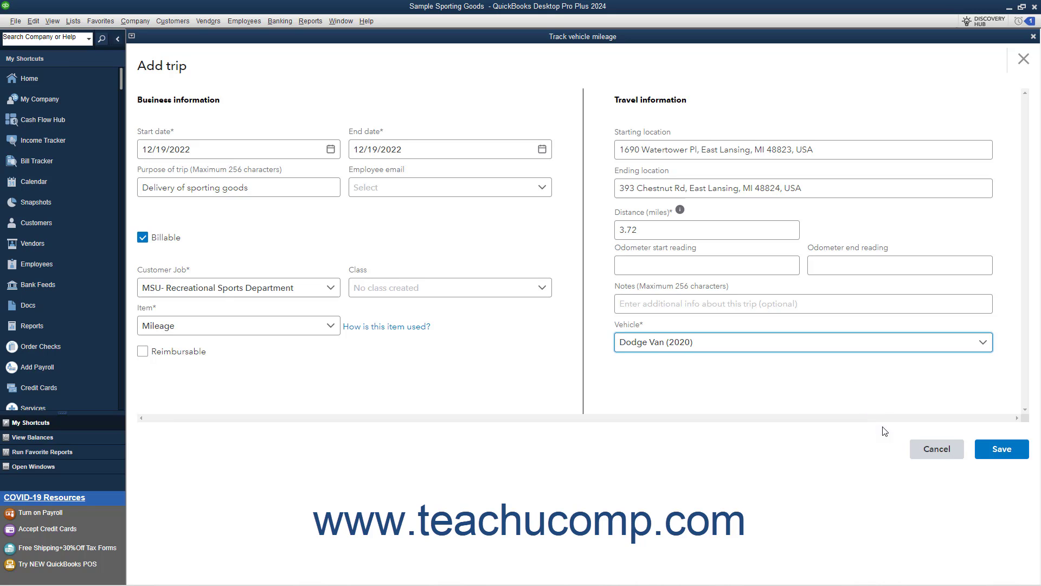
left_click(995, 455)
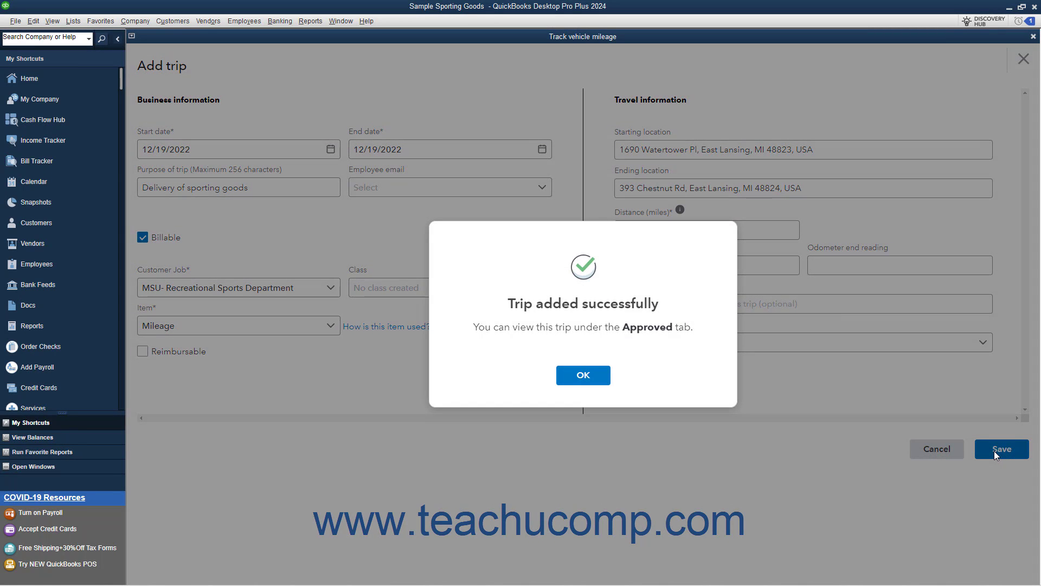
left_click(599, 385)
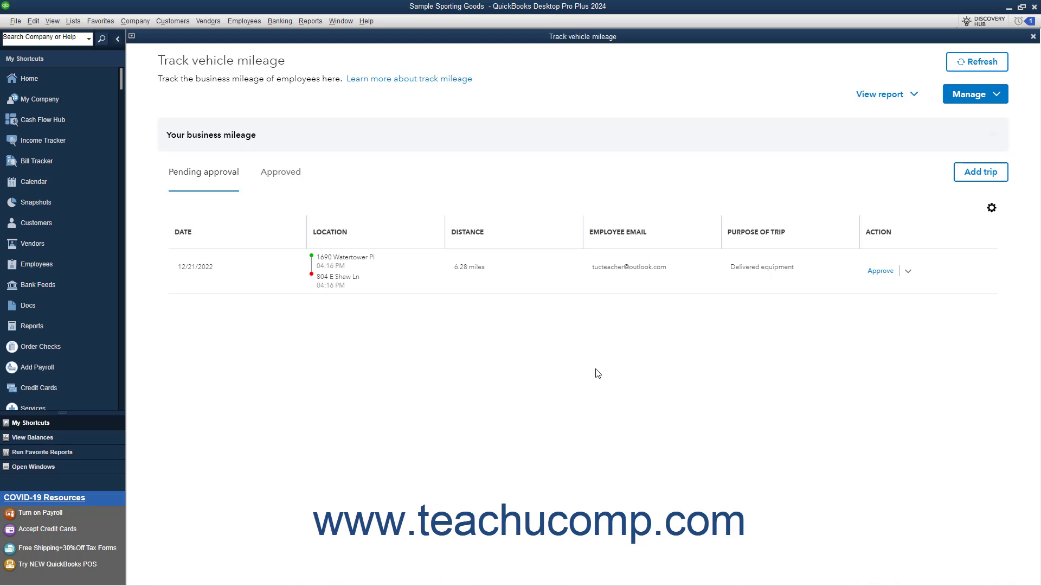
- View the details of the approved "Delivered sports equipment" trip, then close the details and the vehicle mileage window
left_click(298, 179)
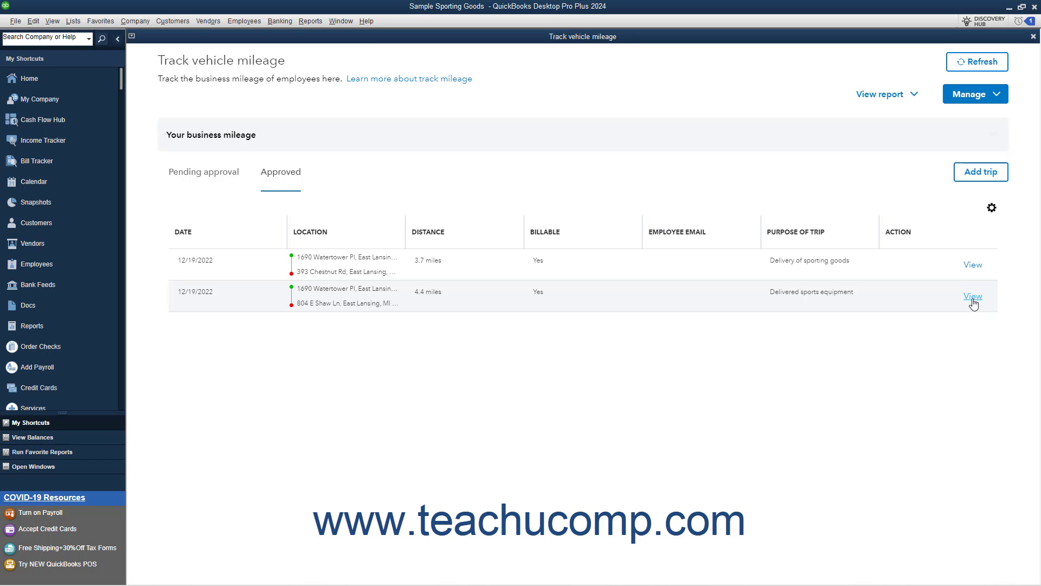
left_click(973, 298)
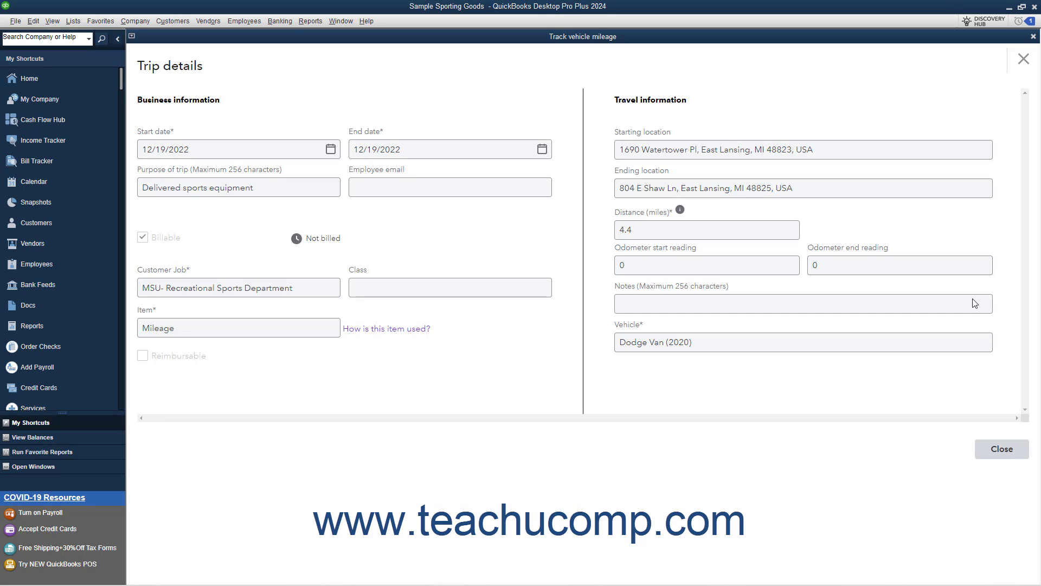
left_click(998, 459)
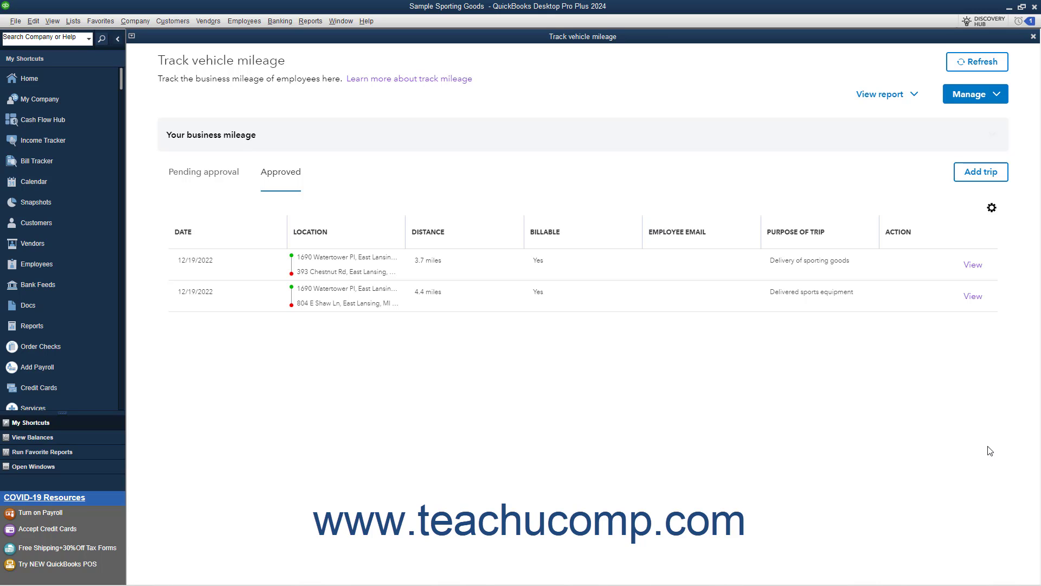
left_click(1033, 38)
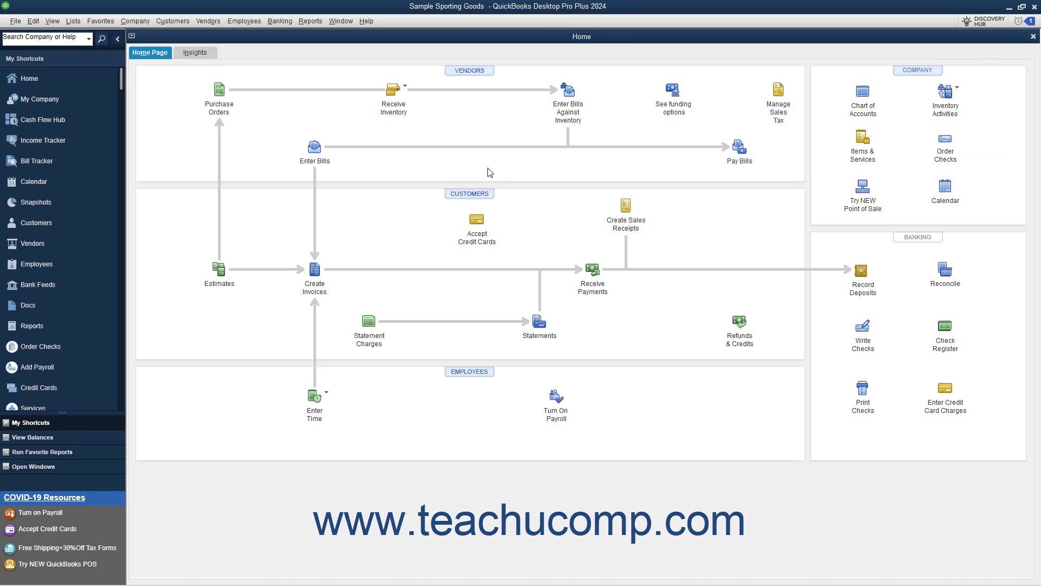